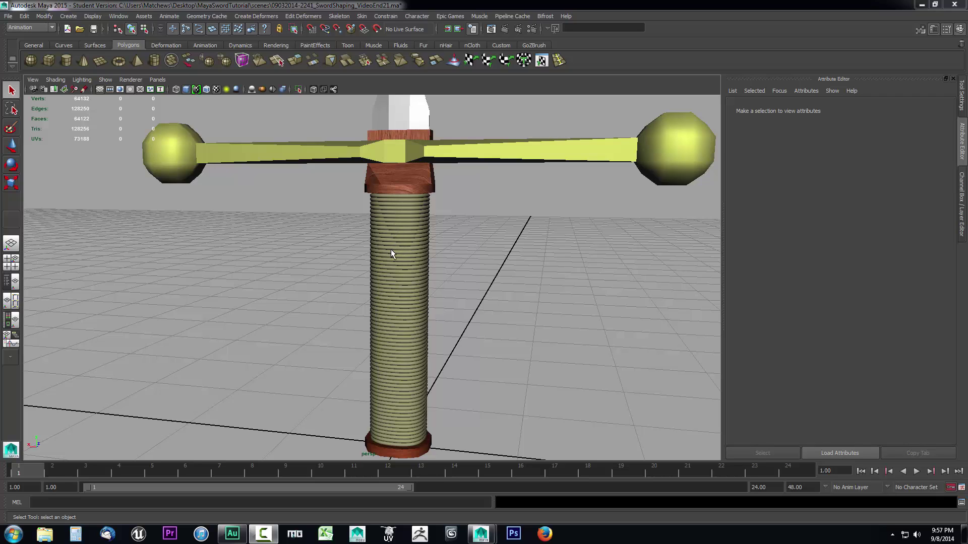
Select a rope ring on the sword handle so RopeHandle54's attributes appear.
{"action": "left_click", "coordinate": [391, 249]}
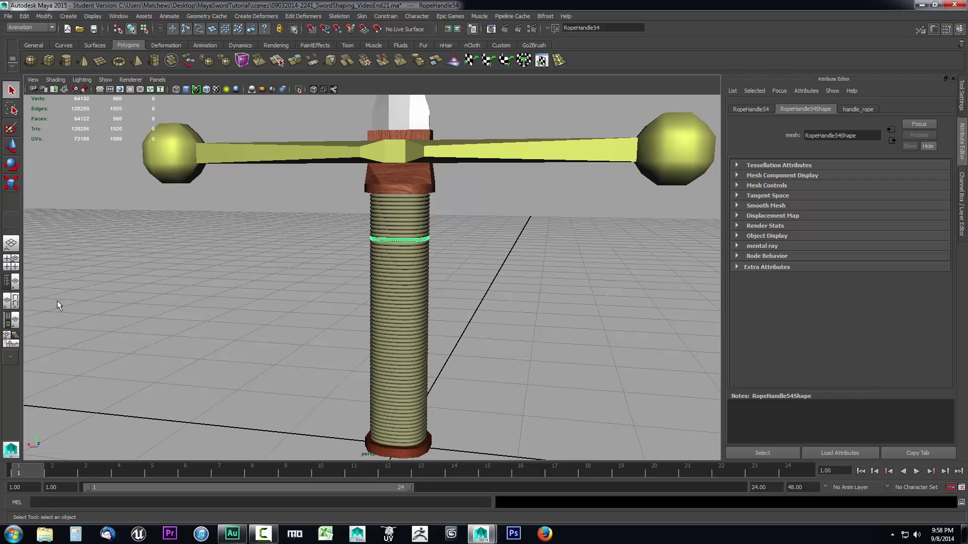
Switch to the Hypershade/Persp layout, zoom in and select a rope ring on the handle.
{"action": "left_click", "coordinate": [11, 320]}
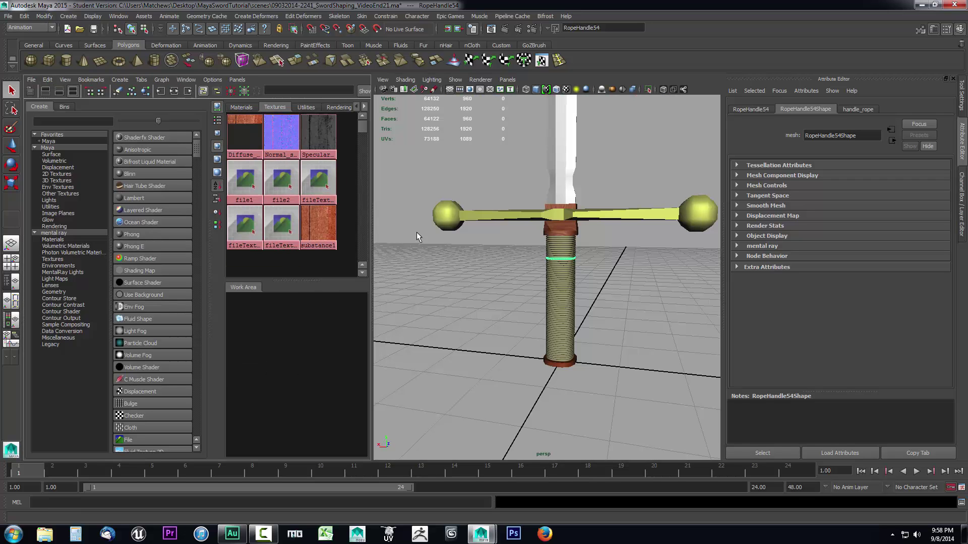
{"action": "scroll", "coordinate": [592, 293], "scroll_direction": "up", "scroll_amount": 6}
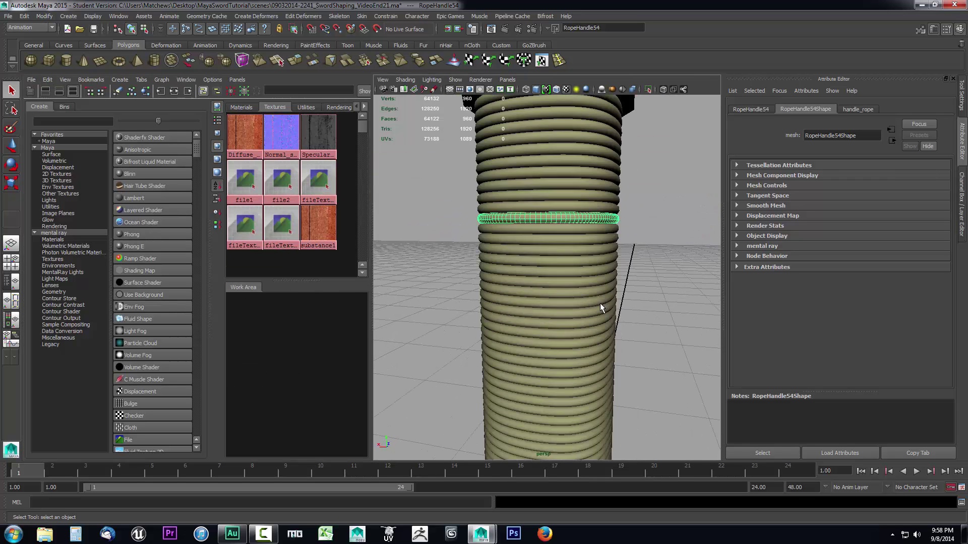
{"action": "left_click", "coordinate": [676, 257]}
{"action": "left_click", "coordinate": [571, 213]}
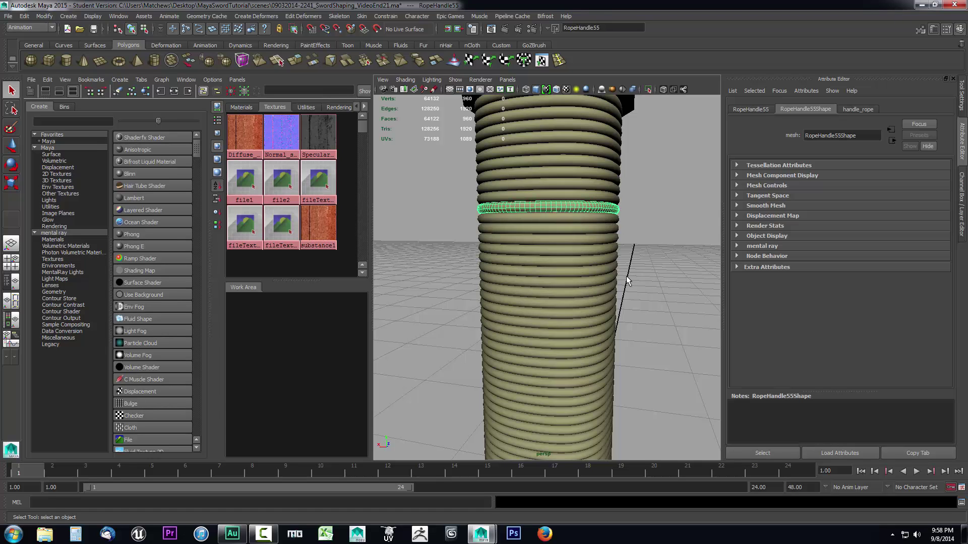
Bring up the handle_rope Lambert material's attributes from the Materials swatches.
{"action": "left_click", "coordinate": [857, 109]}
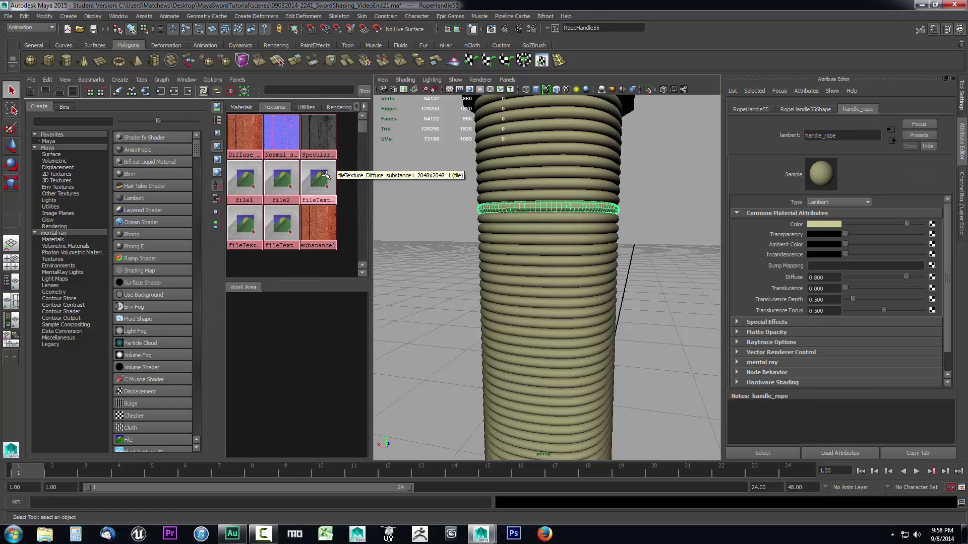
{"action": "left_click", "coordinate": [242, 107]}
{"action": "left_click", "coordinate": [329, 132]}
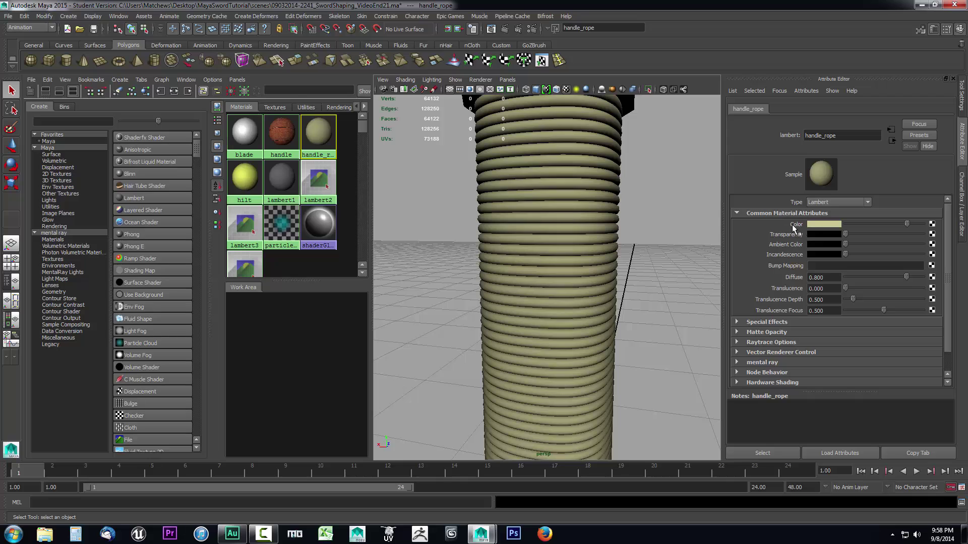
Map a File texture loading Rope_d.jpg into the handle_rope material's Color.
{"action": "left_click", "coordinate": [932, 225]}
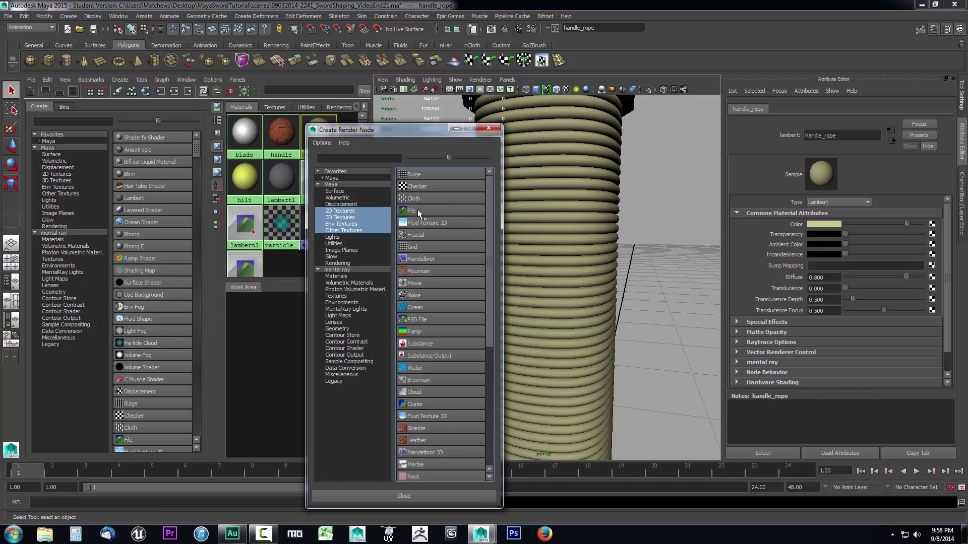
{"action": "left_click", "coordinate": [417, 210]}
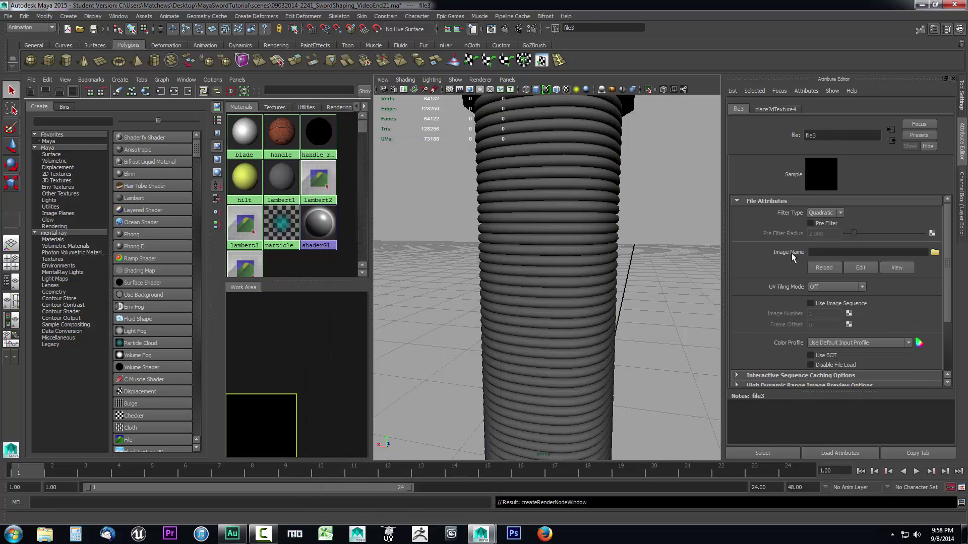
{"action": "left_click", "coordinate": [934, 253]}
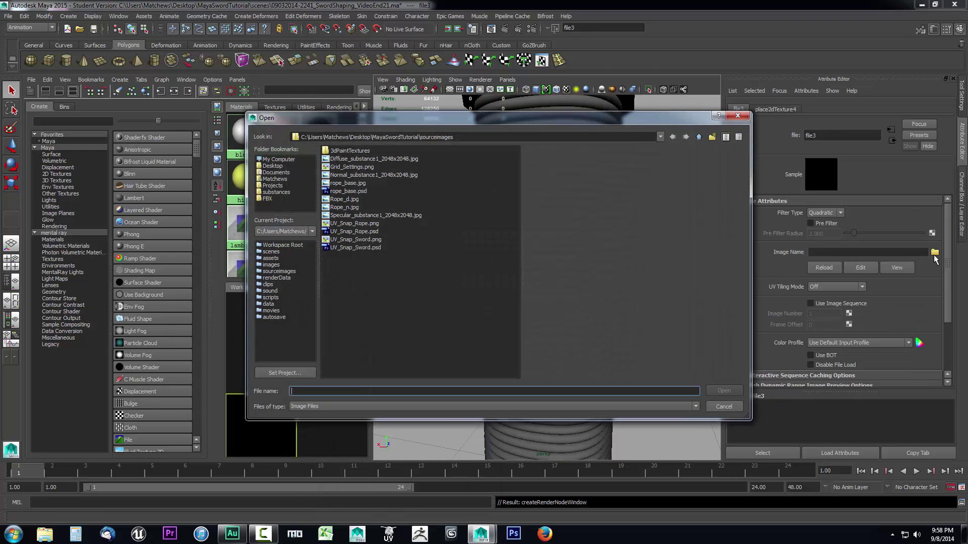
{"action": "left_click", "coordinate": [351, 202]}
{"action": "left_click", "coordinate": [725, 391]}
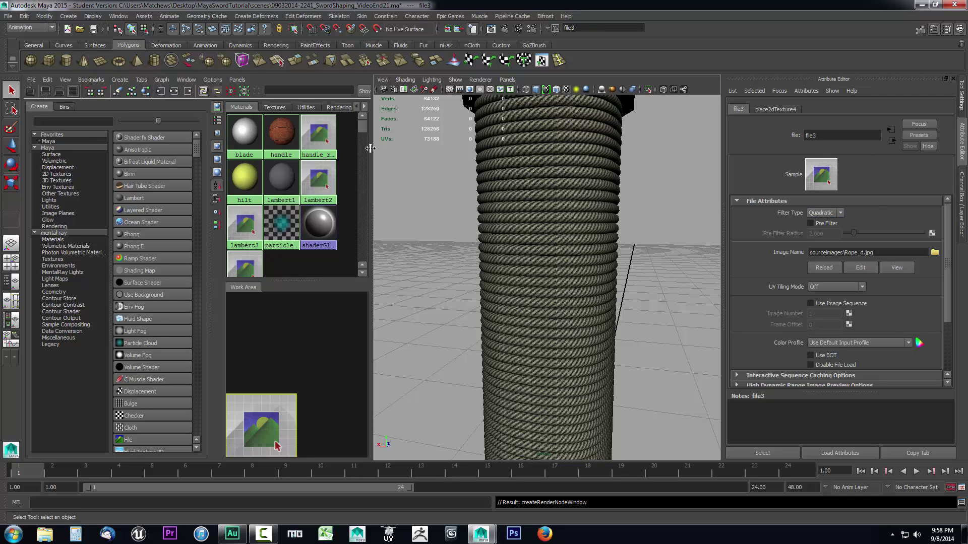
Rename the file3 texture node to Rope_Diffuse and reload its Rope_d.jpg image.
{"action": "left_click", "coordinate": [276, 108]}
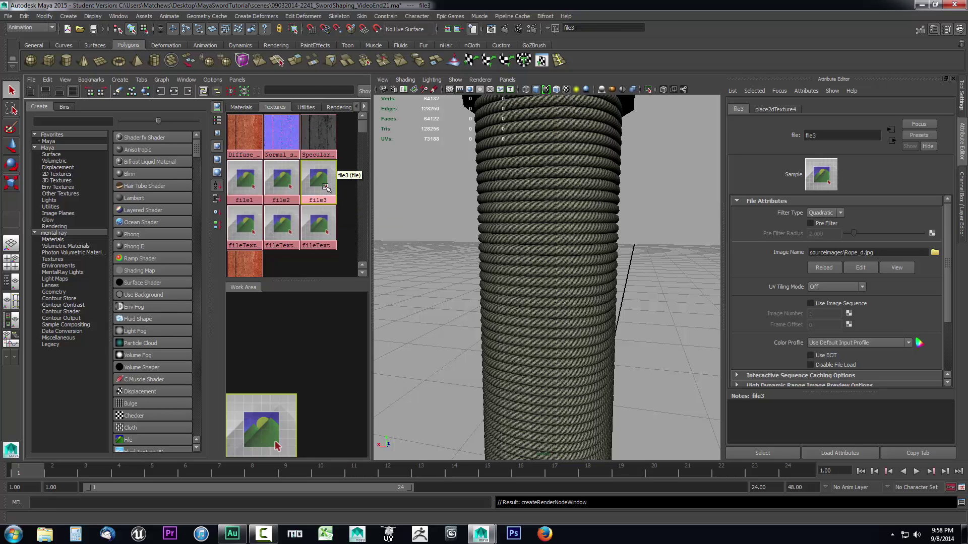
{"action": "mouse_move", "coordinate": [325, 188]}
{"action": "middle_mouse_down"}
{"action": "mouse_move", "coordinate": [332, 218]}
{"action": "mouse_move", "coordinate": [325, 187]}
{"action": "middle_mouse_up"}
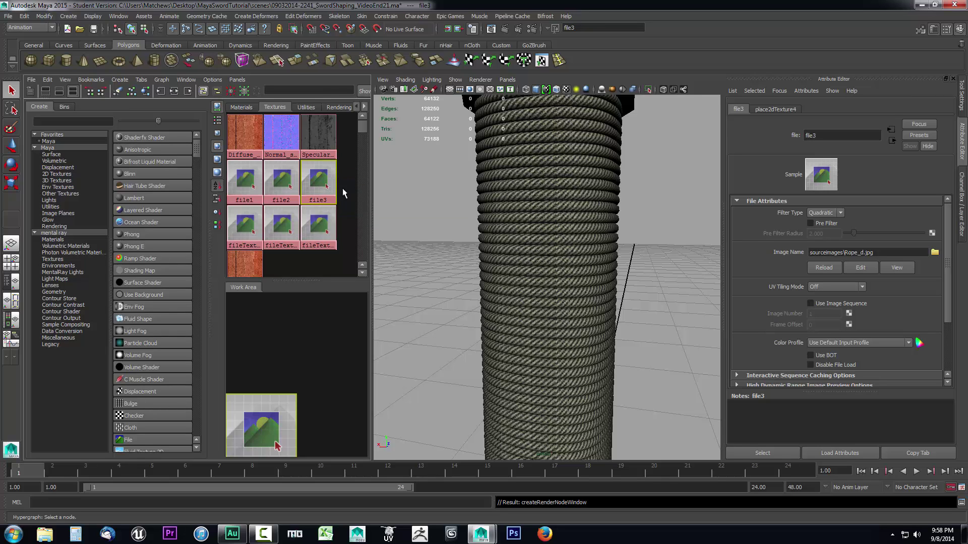
{"action": "double_click", "coordinate": [809, 135]}
{"action": "type", "text": "Rope_Diffuse"}
{"action": "key", "text": "Return"}
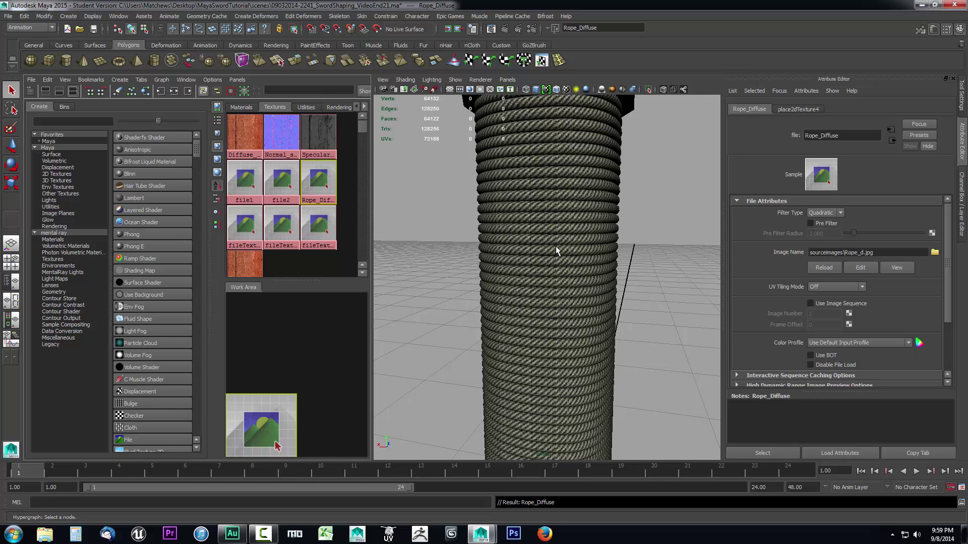
{"action": "left_click_drag", "start_coordinate": [610, 291], "coordinate": [583, 289], "text": "alt"}
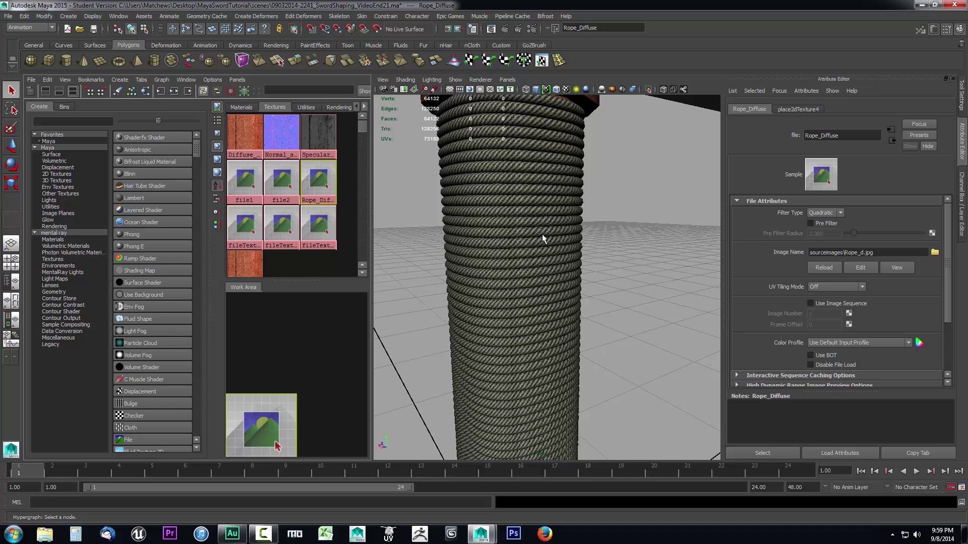
{"action": "left_click", "coordinate": [820, 269]}
Select a rope ring and show the handle_rope material from the Materials swatches.
{"action": "left_click", "coordinate": [515, 215]}
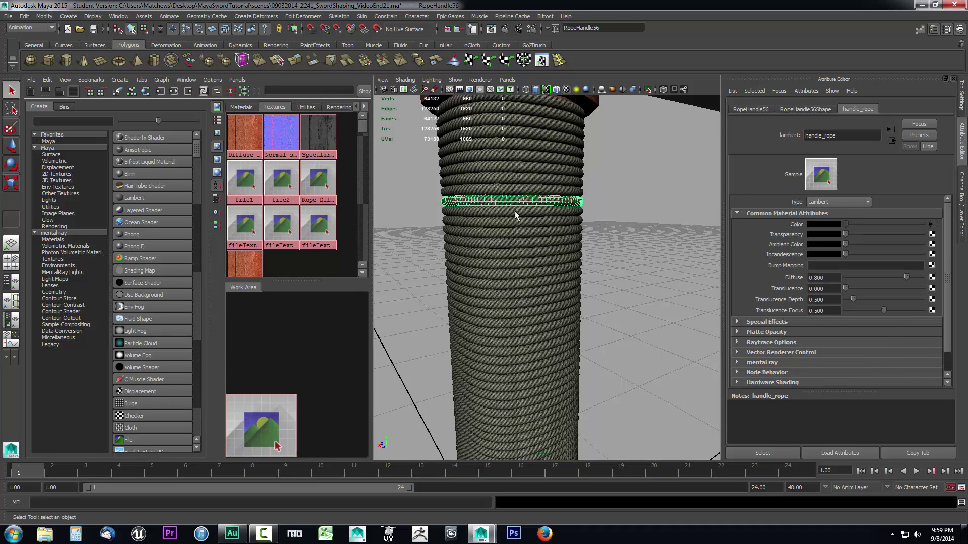
{"action": "left_click", "coordinate": [241, 108]}
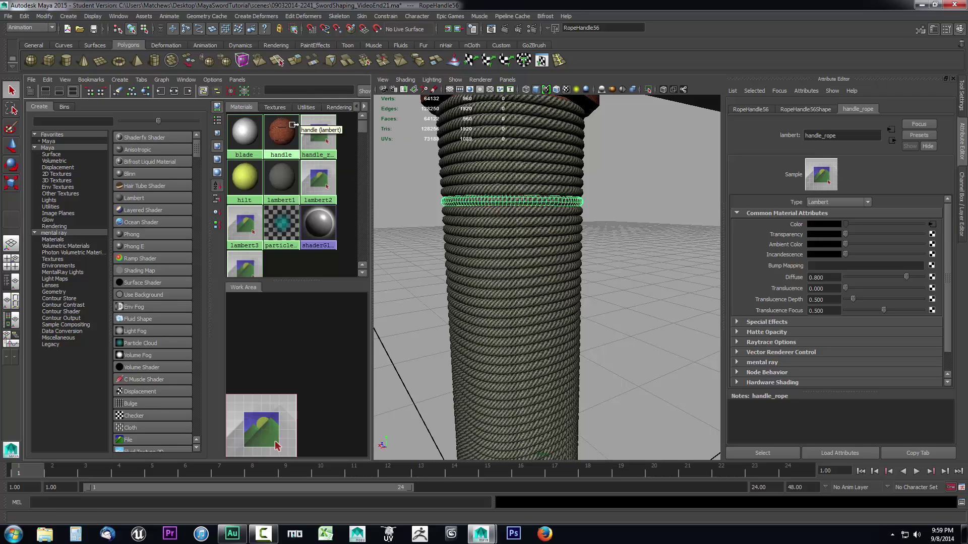
{"action": "left_click", "coordinate": [319, 138]}
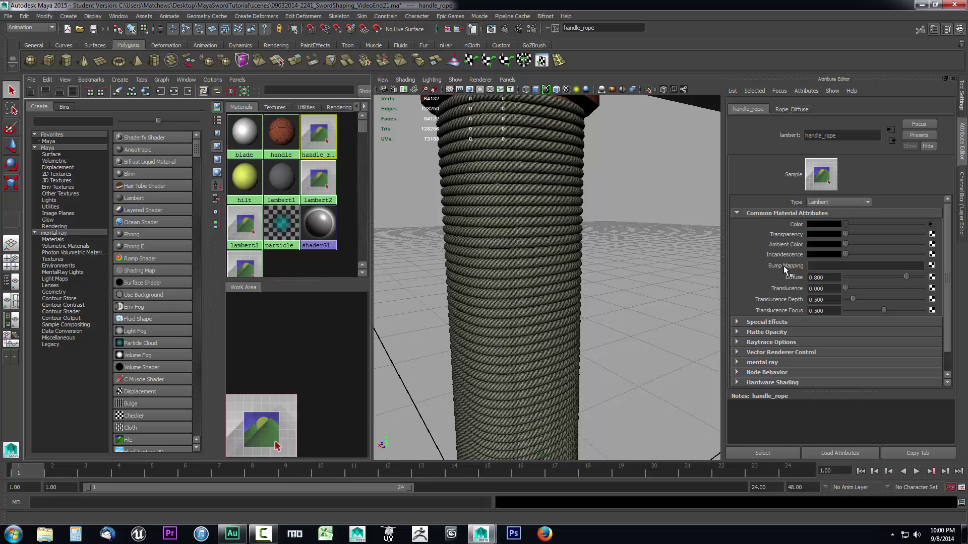
Connect a File texture to handle_rope's Bump Mapping with bump2d1 set to Tangent Space Normals.
{"action": "left_click", "coordinate": [931, 267]}
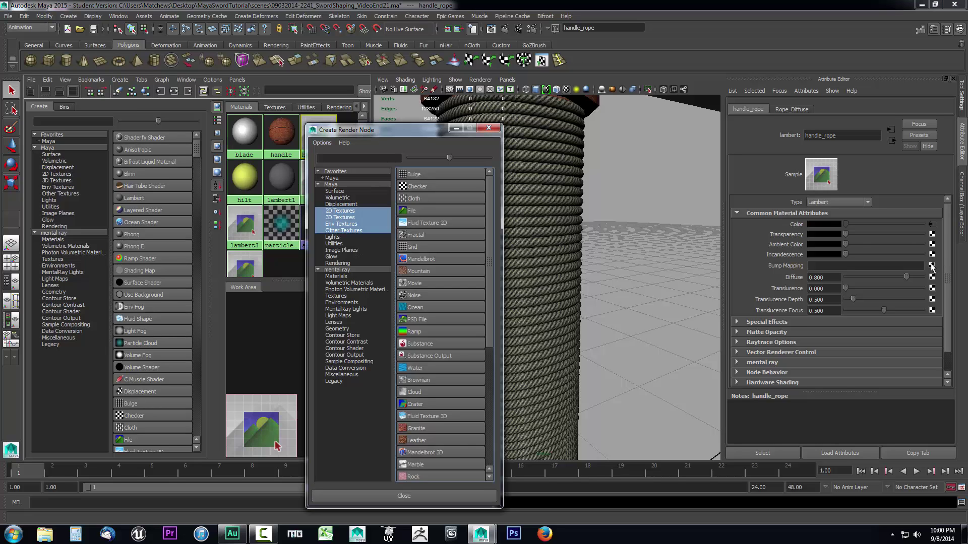
{"action": "left_click", "coordinate": [414, 208]}
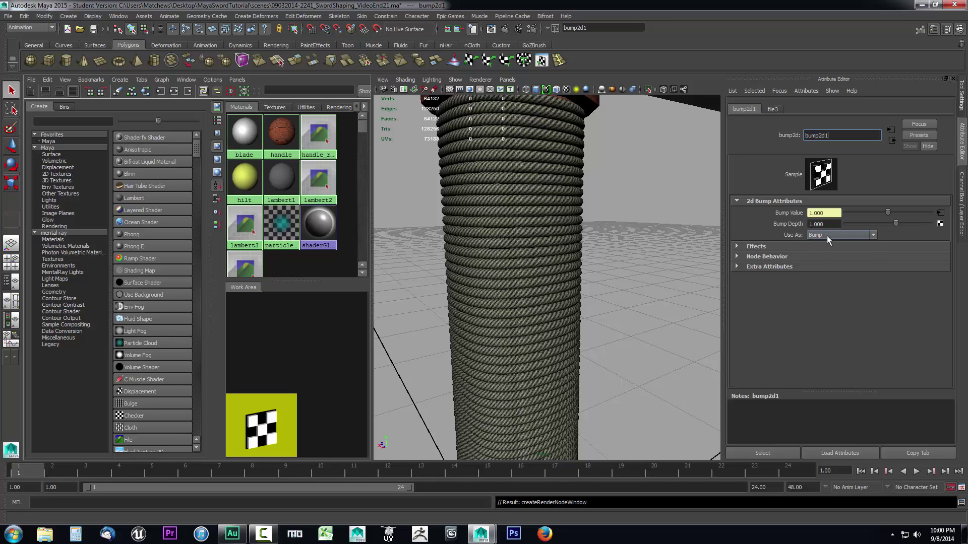
{"action": "left_click", "coordinate": [826, 235]}
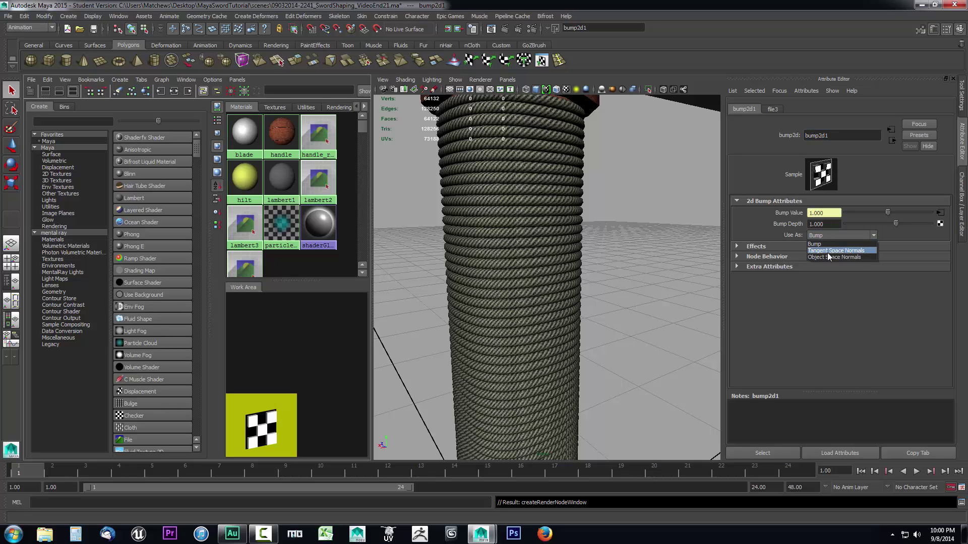
{"action": "left_click", "coordinate": [832, 250]}
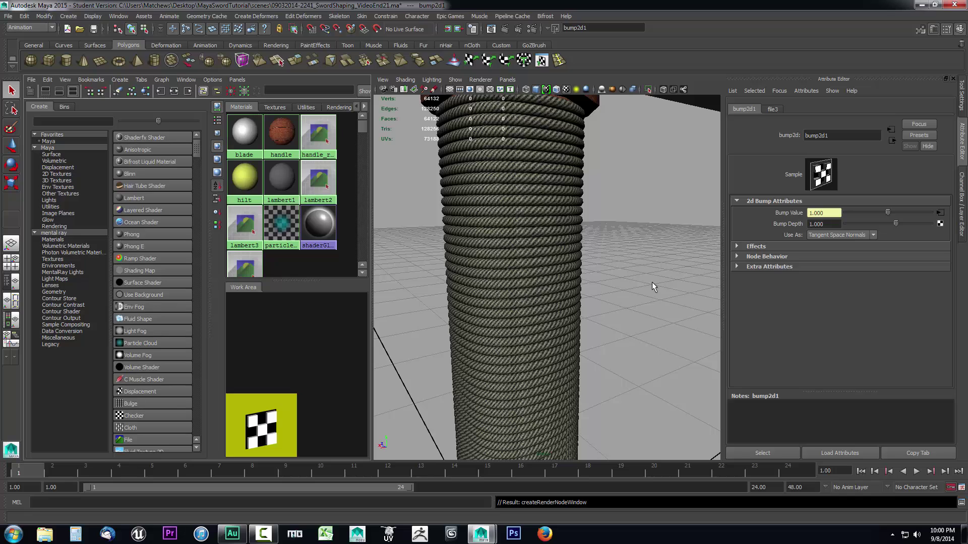
{"action": "left_click", "coordinate": [845, 234]}
{"action": "left_click", "coordinate": [846, 234]}
{"action": "left_click", "coordinate": [846, 235]}
{"action": "left_click", "coordinate": [845, 235]}
{"action": "left_click", "coordinate": [846, 234]}
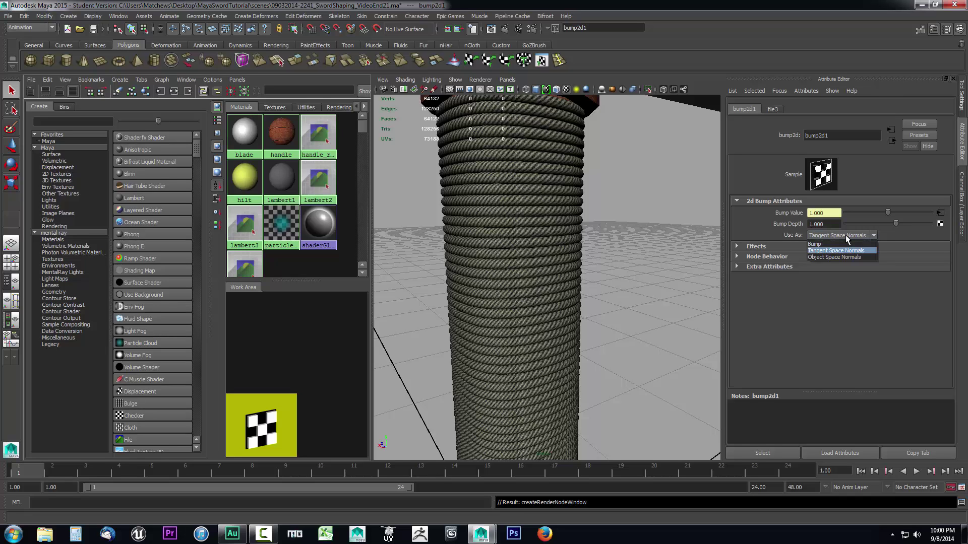
{"action": "left_click", "coordinate": [846, 235]}
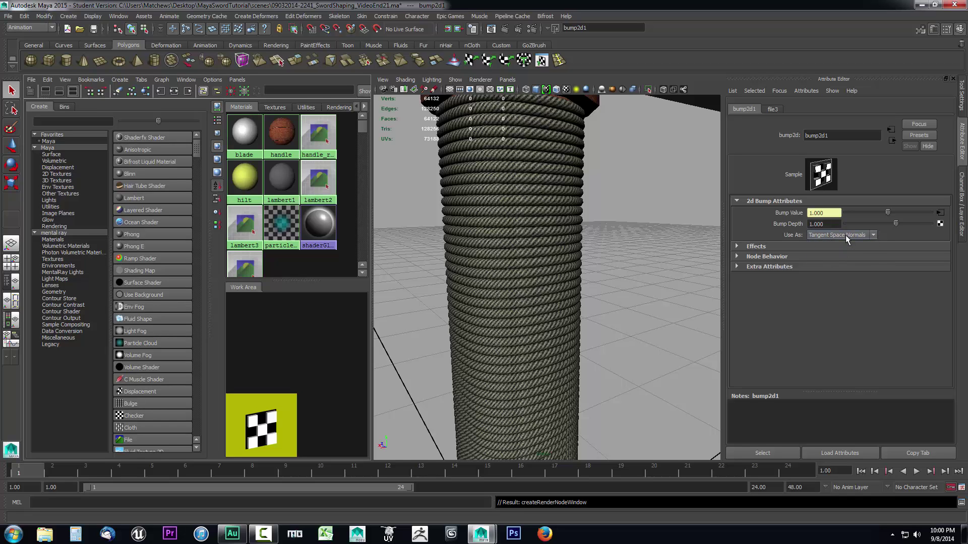
Load Rope_n.jpg into the bump's file texture and check the rope's relief in the viewport.
{"action": "left_click", "coordinate": [940, 212]}
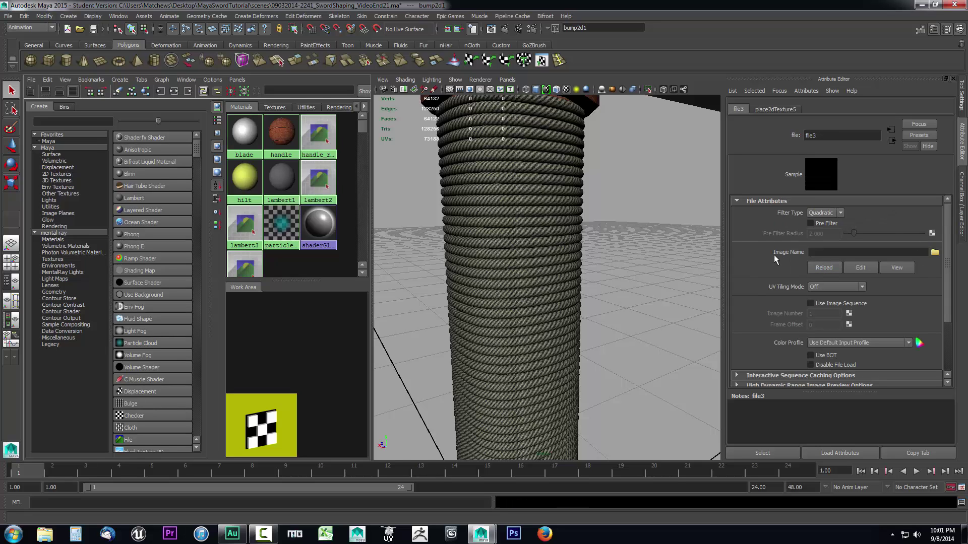
{"action": "left_click", "coordinate": [935, 252]}
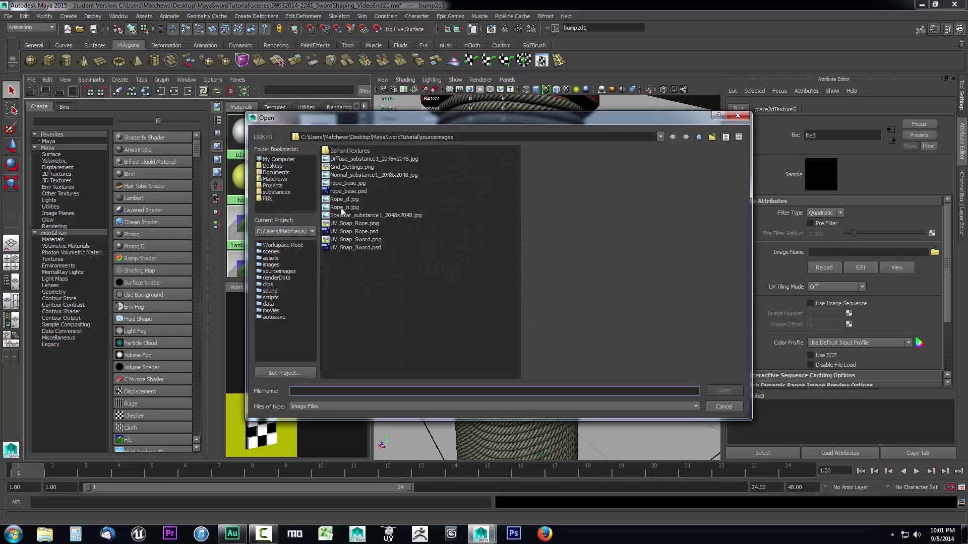
{"action": "left_click", "coordinate": [343, 208]}
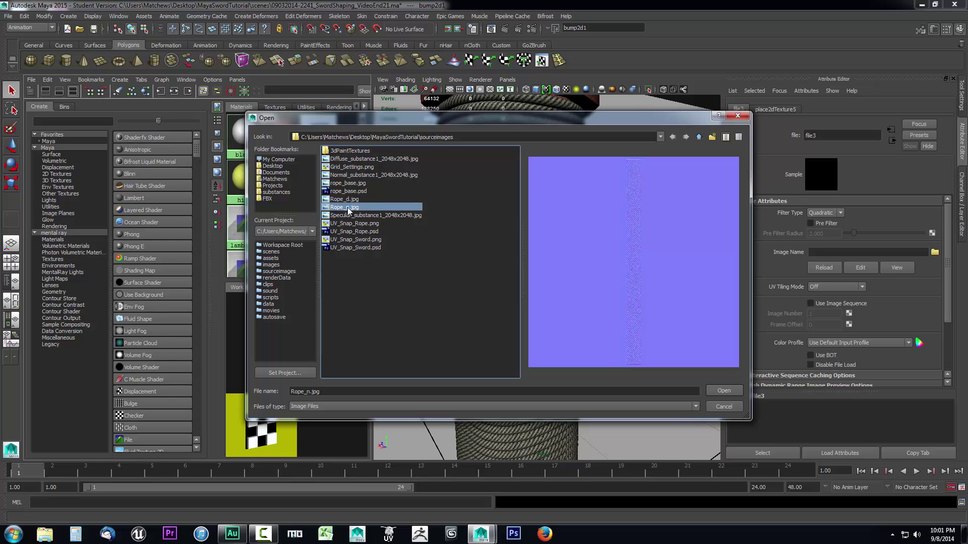
{"action": "left_click", "coordinate": [724, 391]}
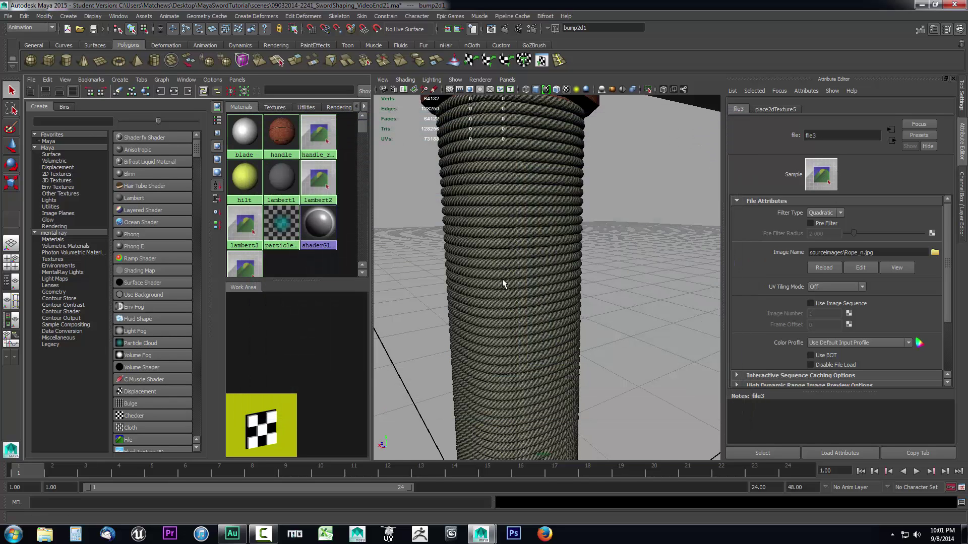
{"action": "scroll", "coordinate": [640, 255], "scroll_direction": "down", "scroll_amount": 3}
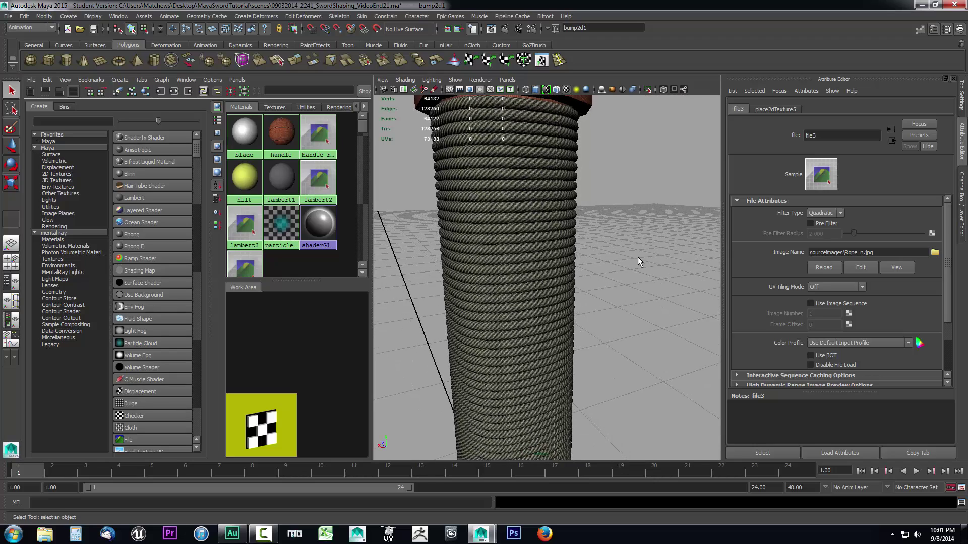
{"action": "mouse_move", "coordinate": [639, 255]}
{"action": "left_mouse_down", "text": "alt"}
{"action": "mouse_move", "coordinate": [626, 270]}
{"action": "mouse_move", "coordinate": [636, 270]}
{"action": "mouse_move", "coordinate": [615, 268]}
{"action": "mouse_move", "coordinate": [633, 270]}
{"action": "left_mouse_up", "text": "alt"}
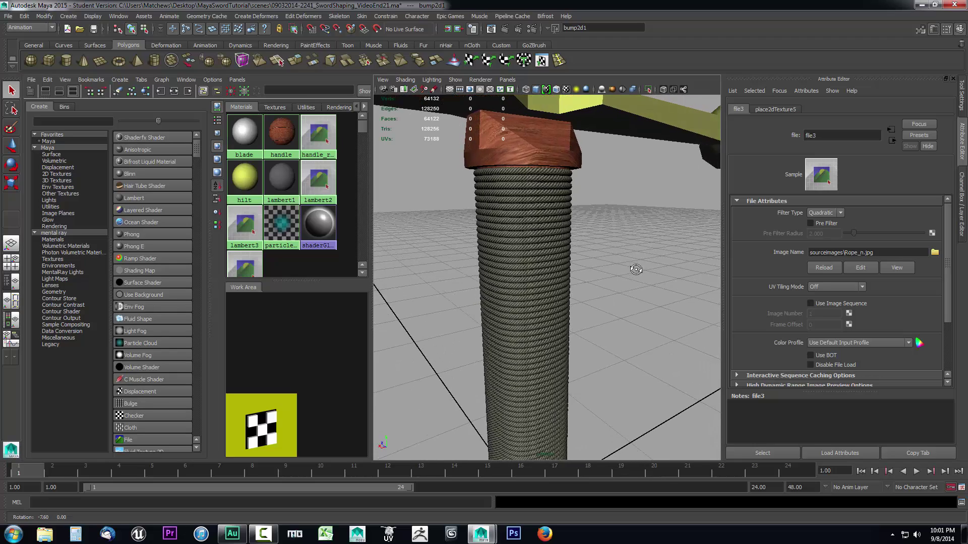
{"action": "scroll", "coordinate": [634, 270], "scroll_direction": "up", "scroll_amount": 3}
{"action": "scroll", "coordinate": [634, 267], "scroll_direction": "down", "scroll_amount": 3}
{"action": "scroll", "coordinate": [633, 271], "scroll_direction": "up", "scroll_amount": 3}
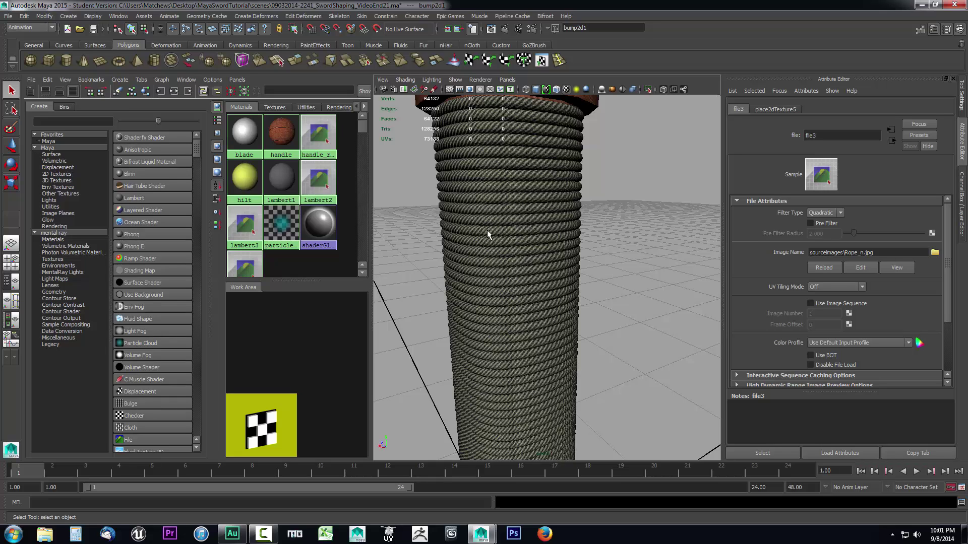
Rename the normal-map texture node to Rope_Normal and show its settings.
{"action": "left_click", "coordinate": [275, 107]}
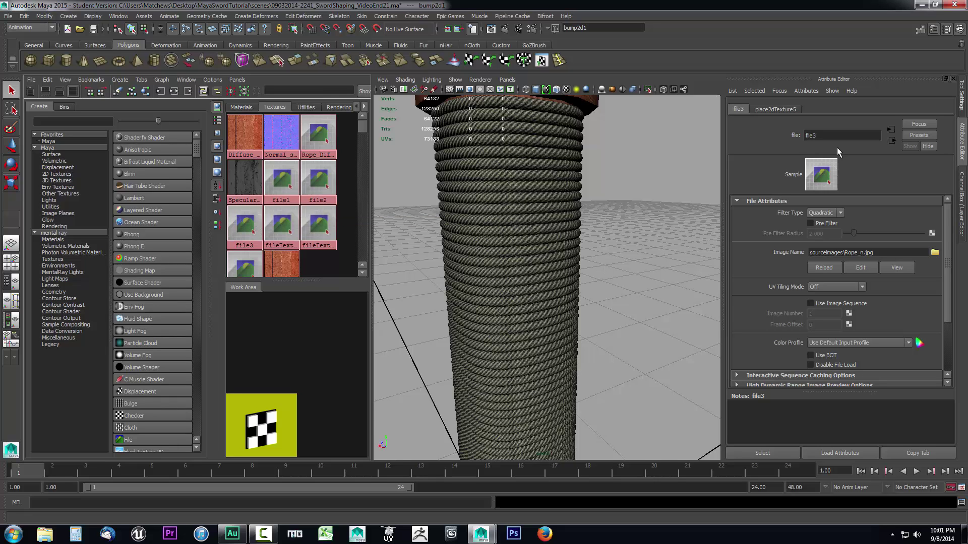
{"action": "left_click_drag", "start_coordinate": [832, 135], "coordinate": [756, 135]}
{"action": "type", "text": "Rope_Normal"}
{"action": "key", "text": "Return"}
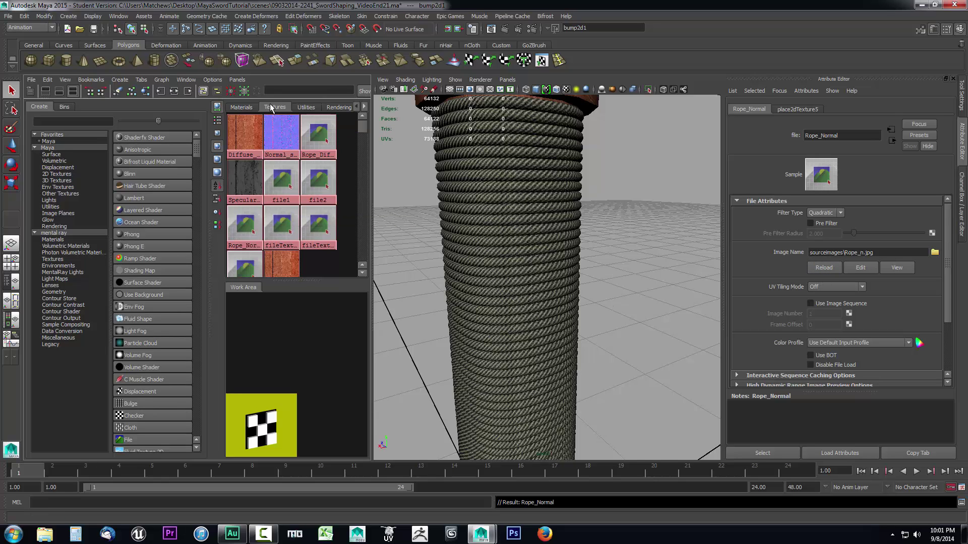
{"action": "left_click", "coordinate": [245, 228]}
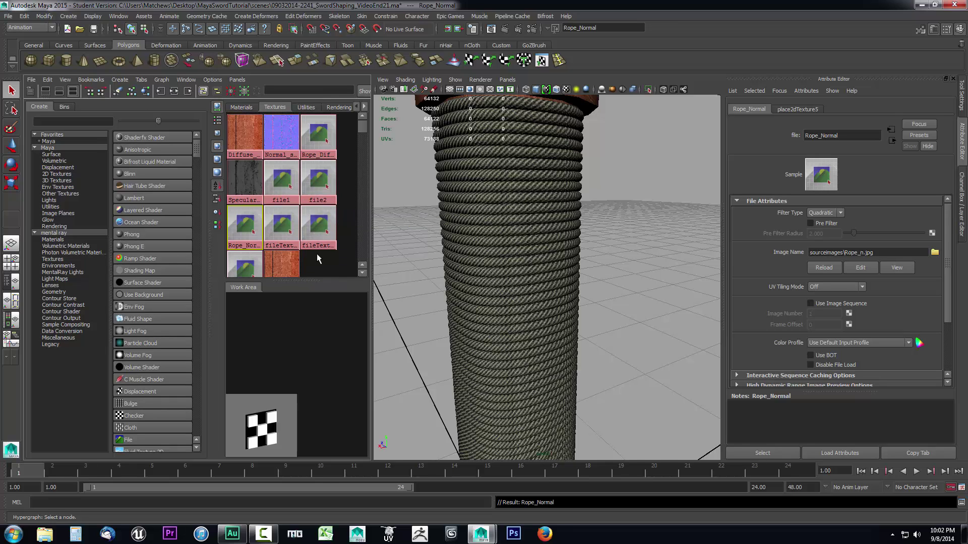
Orbit, pan and zoom the viewport to frame the rope grip, leather collar and crossguard.
{"action": "mouse_move", "coordinate": [604, 258]}
{"action": "left_mouse_down", "text": "alt"}
{"action": "mouse_move", "coordinate": [536, 262]}
{"action": "mouse_move", "coordinate": [609, 264]}
{"action": "left_mouse_up", "text": "alt"}
{"action": "scroll", "coordinate": [597, 298], "scroll_direction": "up", "scroll_amount": 5}
{"action": "scroll", "coordinate": [597, 298], "scroll_direction": "down", "scroll_amount": 8}
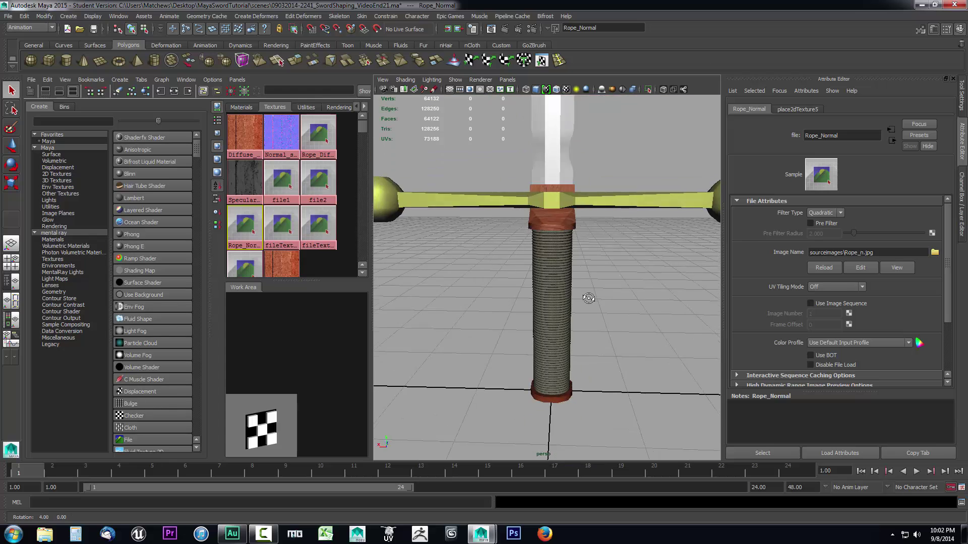
{"action": "scroll", "coordinate": [583, 296], "scroll_direction": "up", "scroll_amount": 4}
{"action": "mouse_move", "coordinate": [604, 293]}
{"action": "left_mouse_down", "text": "alt"}
{"action": "mouse_move", "coordinate": [619, 289]}
{"action": "mouse_move", "coordinate": [597, 283]}
{"action": "left_mouse_up", "text": "alt"}
{"action": "scroll", "coordinate": [619, 288], "scroll_direction": "up", "scroll_amount": 4}
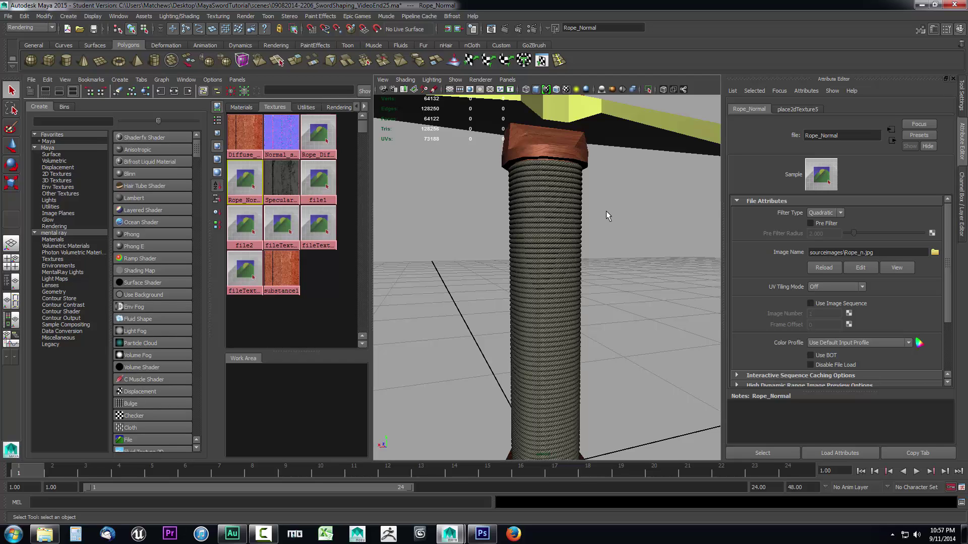
{"action": "middle_click_drag", "start_coordinate": [605, 199], "coordinate": [605, 292], "text": "alt"}
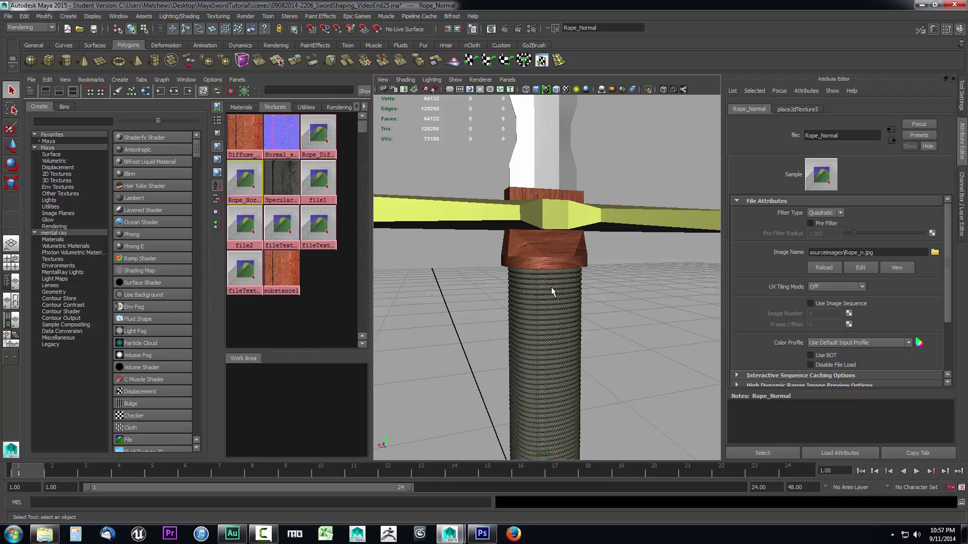
{"action": "left_click_drag", "start_coordinate": [563, 319], "coordinate": [575, 305], "text": "alt"}
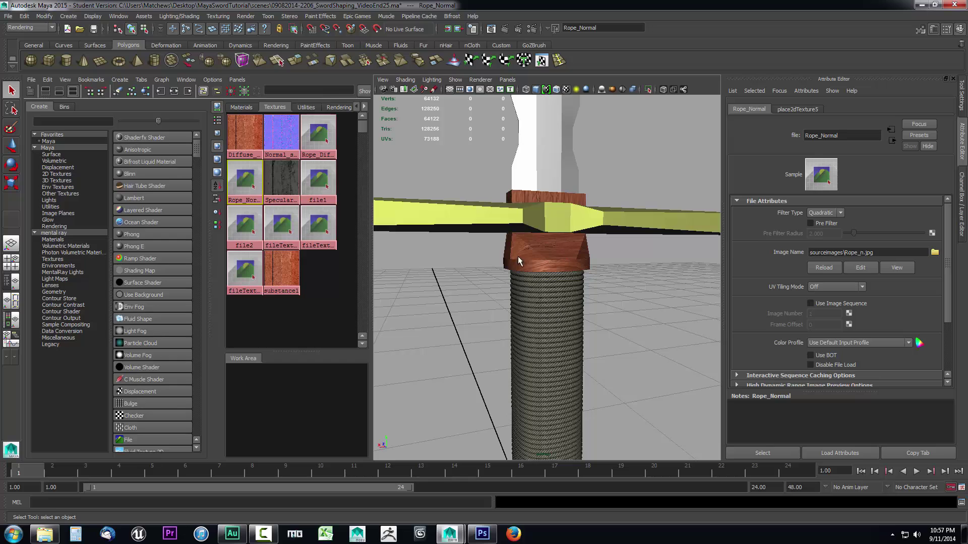
{"action": "left_click_drag", "start_coordinate": [601, 311], "coordinate": [527, 232], "text": "alt"}
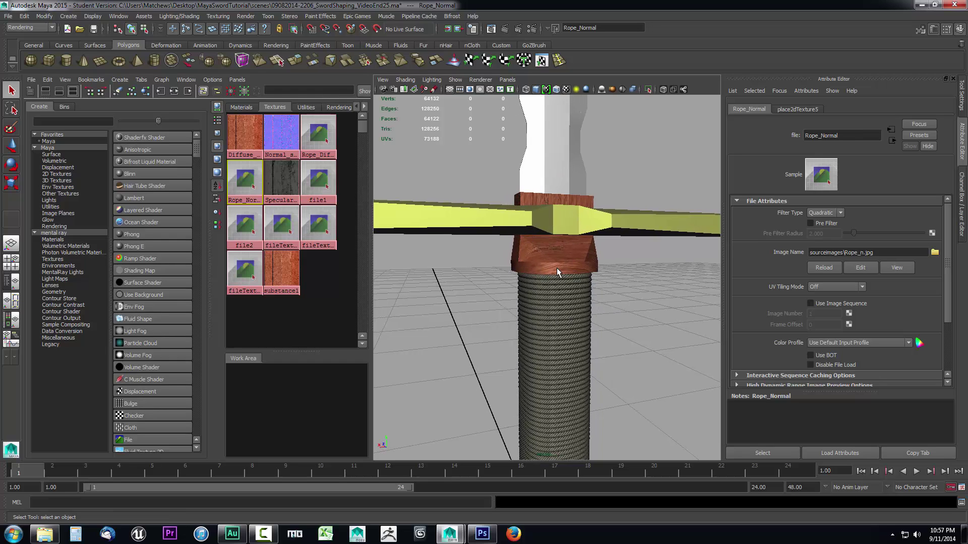
Render the current frame of the sword hilt with Maya Software.
{"action": "left_click", "coordinate": [505, 30]}
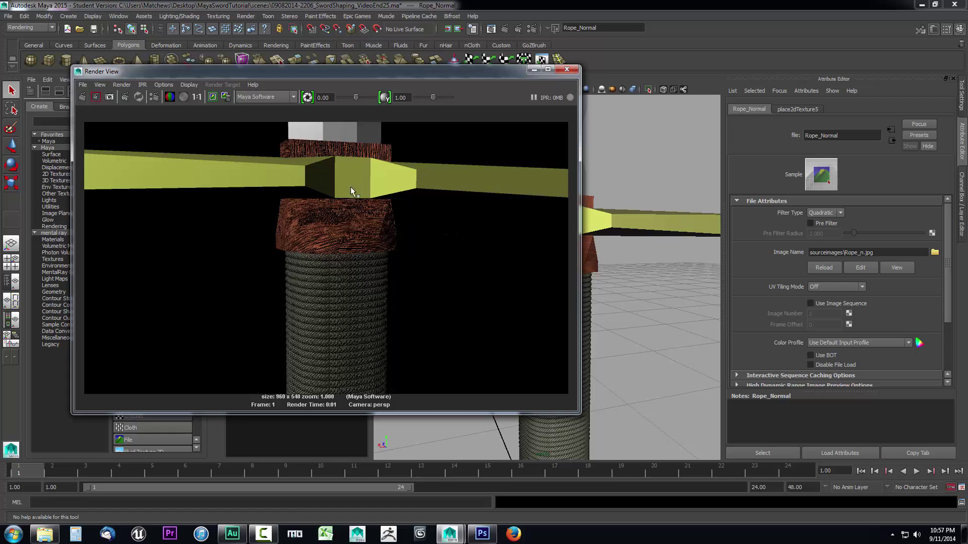
{"action": "left_click", "coordinate": [261, 99]}
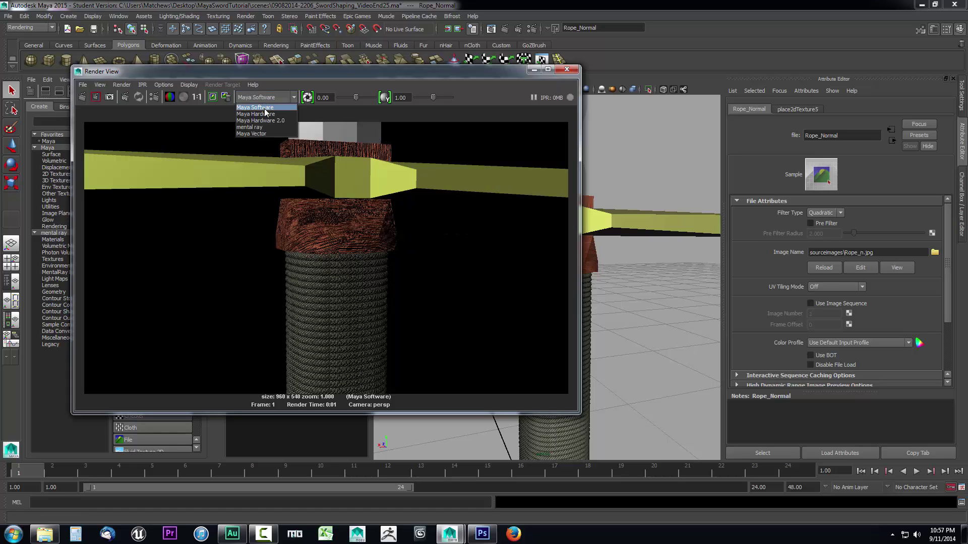
{"action": "left_click", "coordinate": [265, 108]}
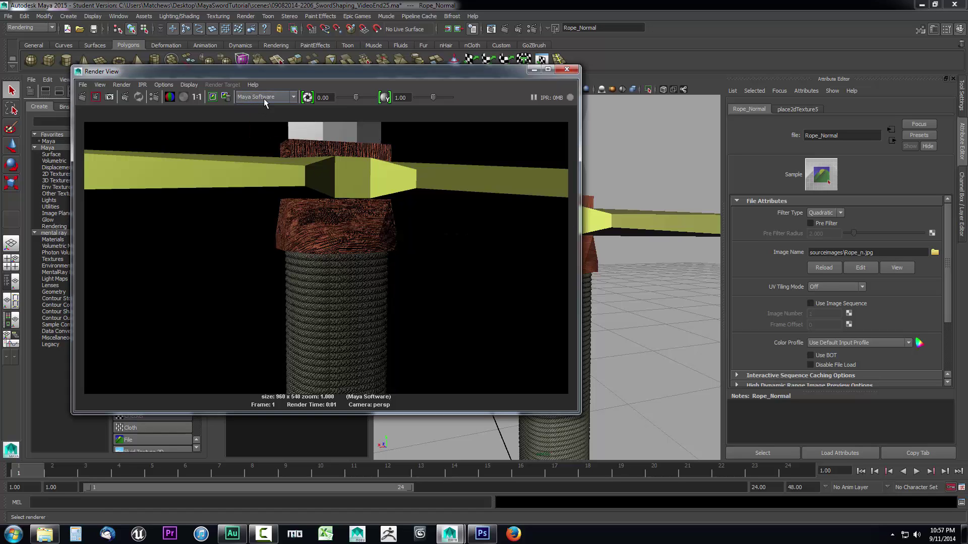
{"action": "left_click", "coordinate": [263, 99]}
{"action": "left_click", "coordinate": [259, 110]}
{"action": "left_click", "coordinate": [82, 98]}
Inspect the rendered hilt, then close the Render View window.
{"action": "left_click_drag", "start_coordinate": [401, 73], "coordinate": [297, 75]}
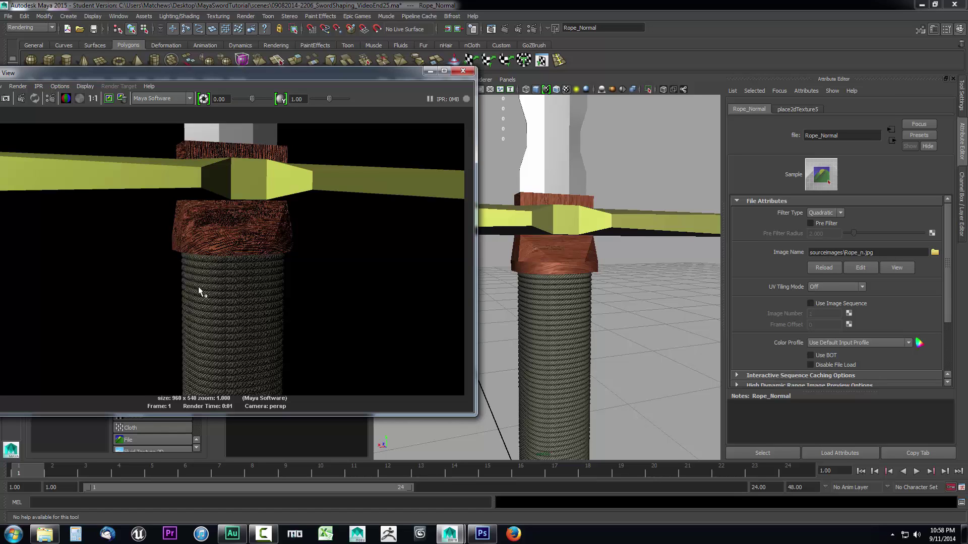
{"action": "scroll", "coordinate": [290, 308], "scroll_direction": "up", "scroll_amount": 2}
{"action": "scroll", "coordinate": [258, 294], "scroll_direction": "down", "scroll_amount": 3}
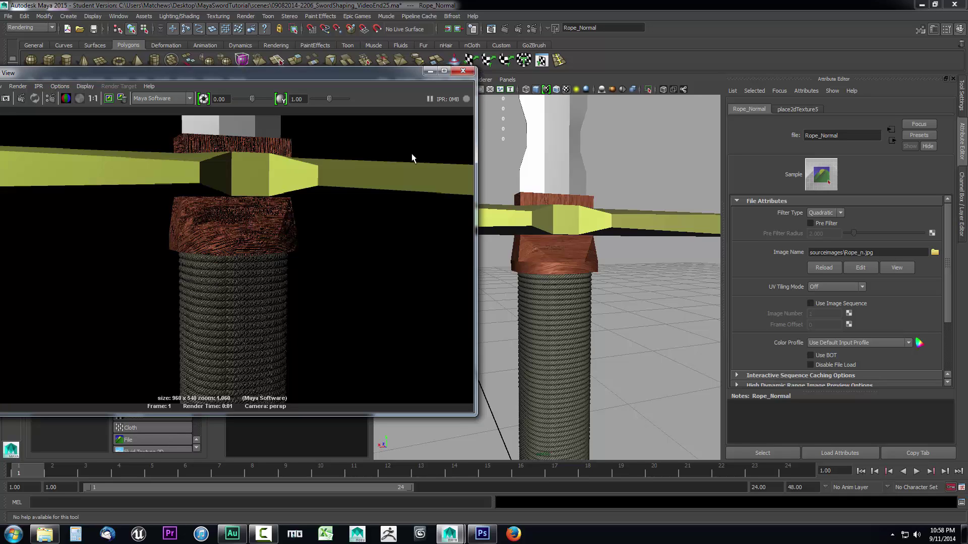
{"action": "left_click", "coordinate": [464, 71]}
Lower substance1's Normal strength to nearly zero.
{"action": "left_click", "coordinate": [282, 275]}
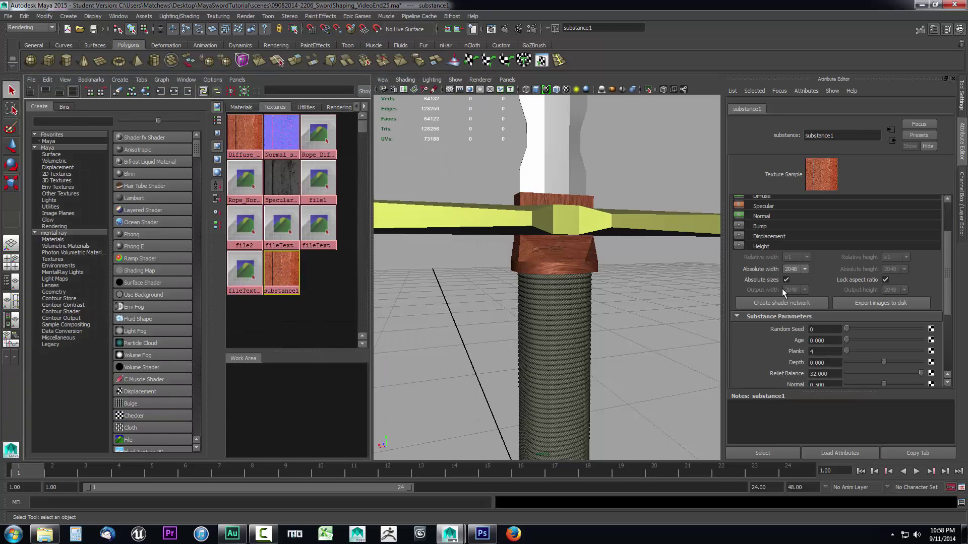
{"action": "scroll", "coordinate": [778, 316], "scroll_direction": "down", "scroll_amount": 3}
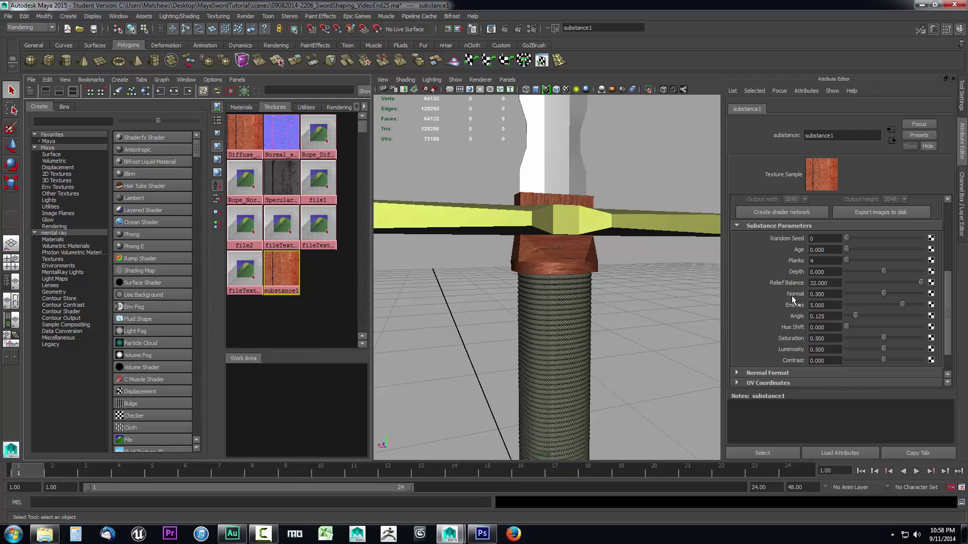
{"action": "left_click_drag", "start_coordinate": [884, 293], "coordinate": [847, 295]}
Export substance1's maps as 2048×2048 images into the sourceimages folder.
{"action": "left_click", "coordinate": [875, 213]}
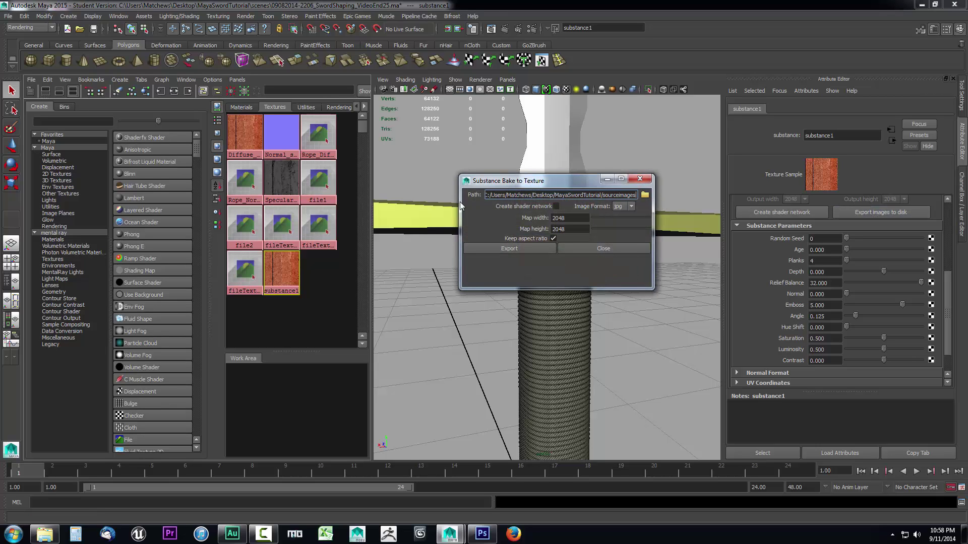
{"action": "left_click", "coordinate": [645, 195]}
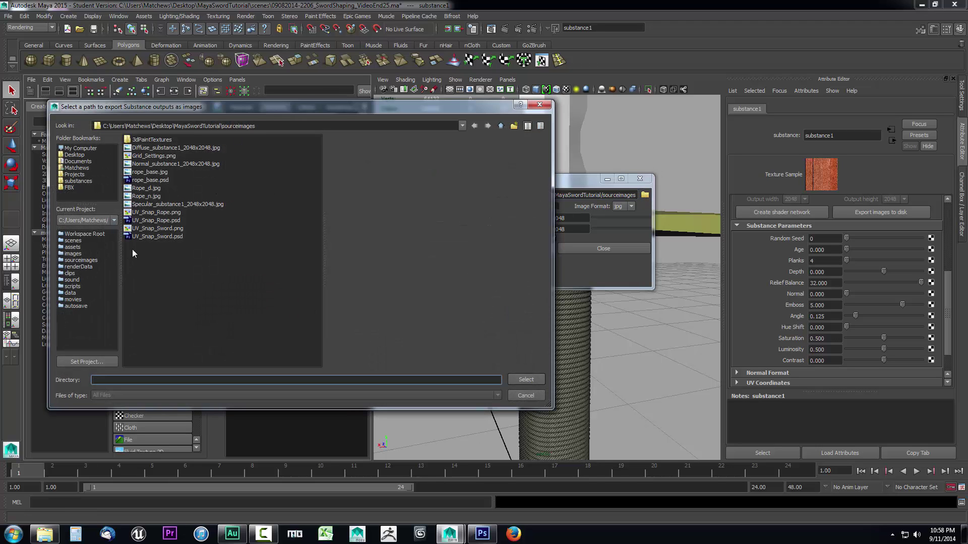
{"action": "left_click", "coordinate": [79, 260]}
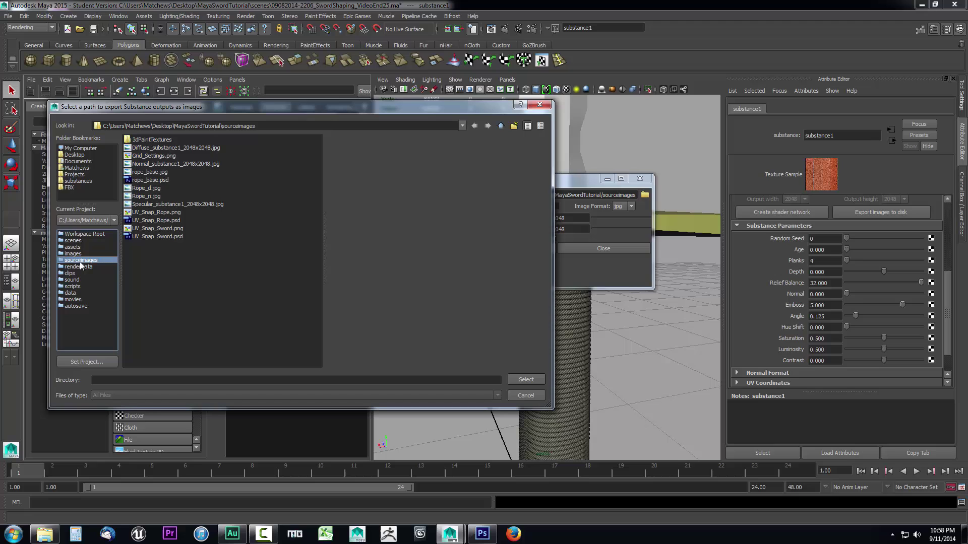
{"action": "left_click", "coordinate": [526, 379]}
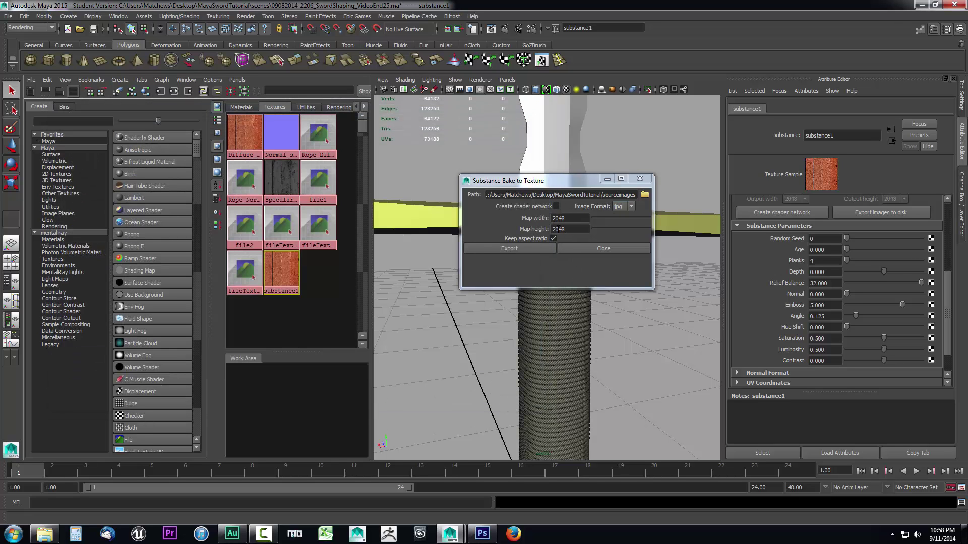
{"action": "left_click", "coordinate": [574, 230]}
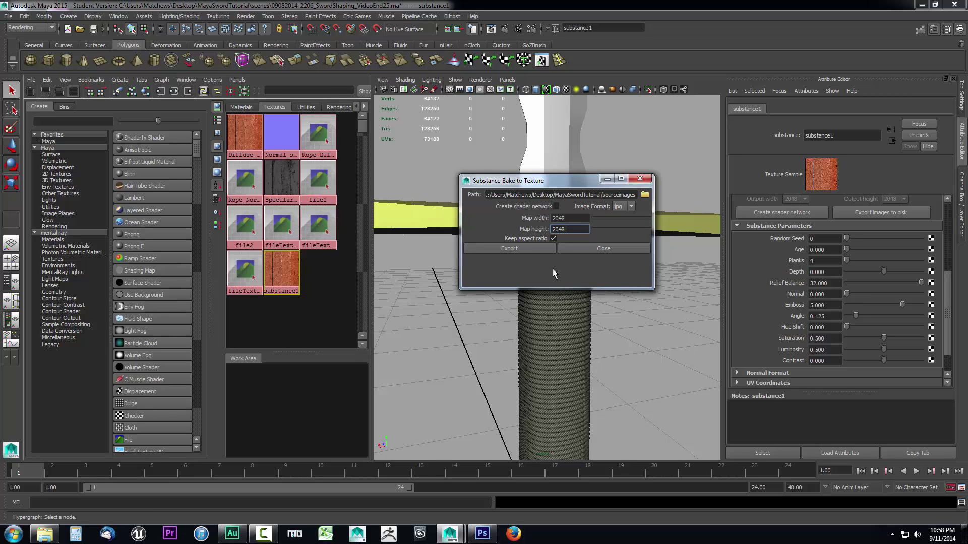
{"action": "left_click", "coordinate": [524, 248]}
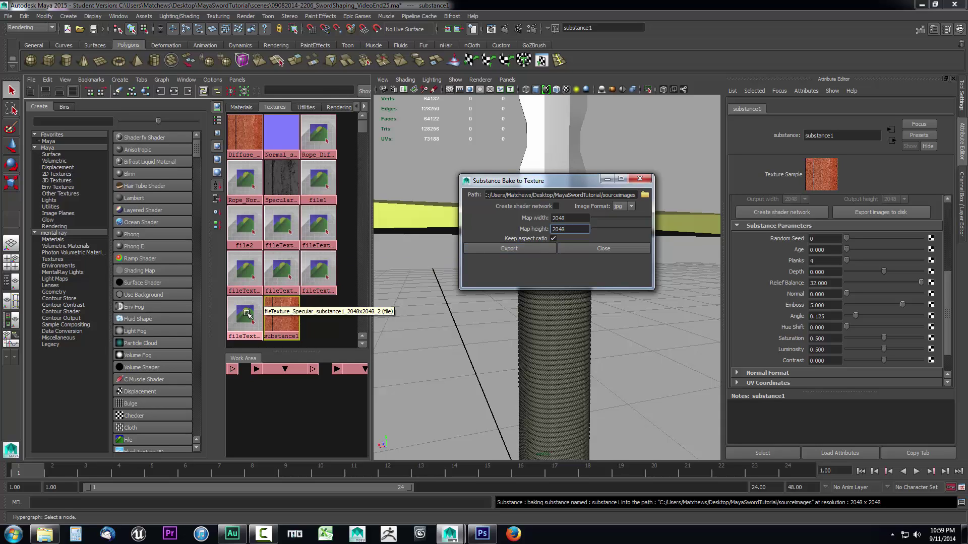
Close the bake dialog and compare the two new Diffuse_substance1_2048x2048.jpg texture nodes by name.
{"action": "left_click", "coordinate": [613, 249]}
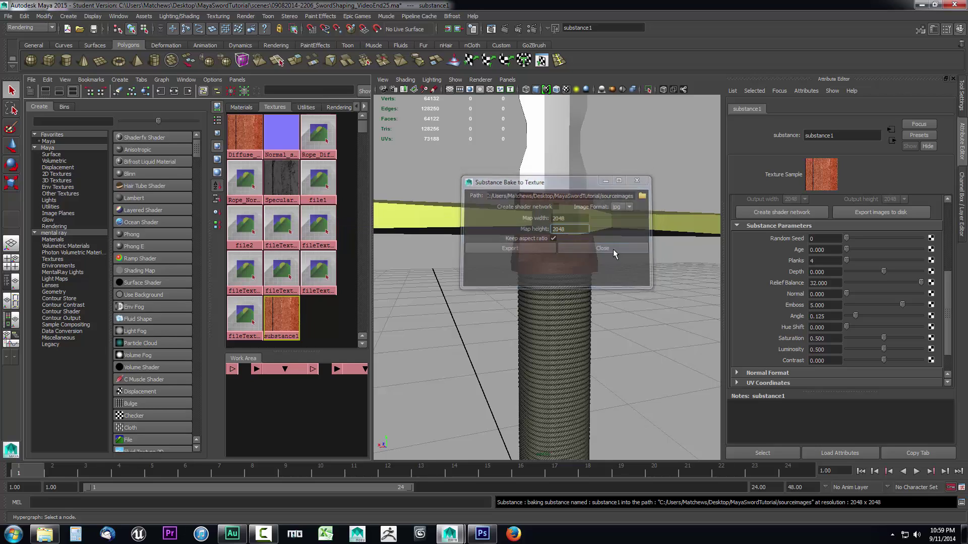
{"action": "left_click", "coordinate": [278, 230]}
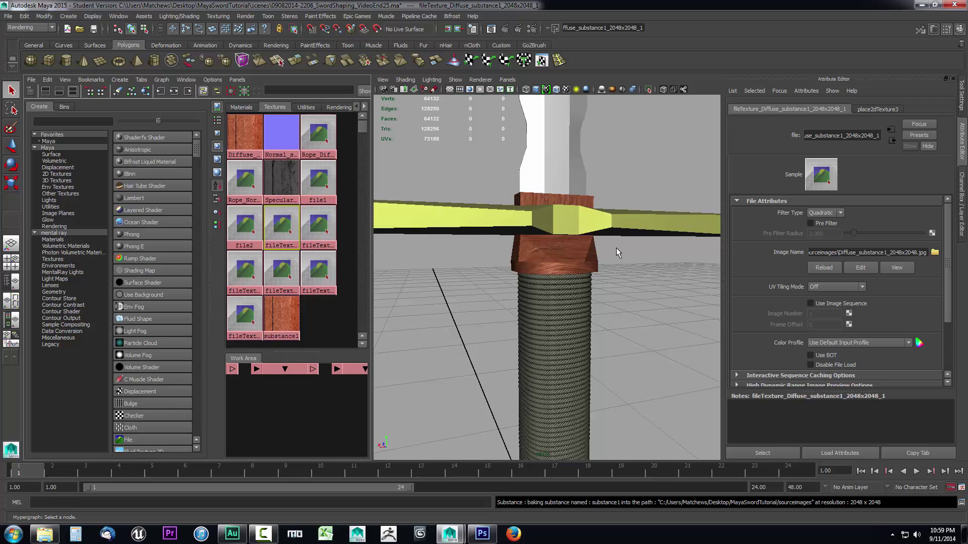
{"action": "left_click", "coordinate": [317, 229]}
{"action": "left_click", "coordinate": [290, 229]}
{"action": "left_click", "coordinate": [878, 136]}
{"action": "left_click", "coordinate": [872, 135]}
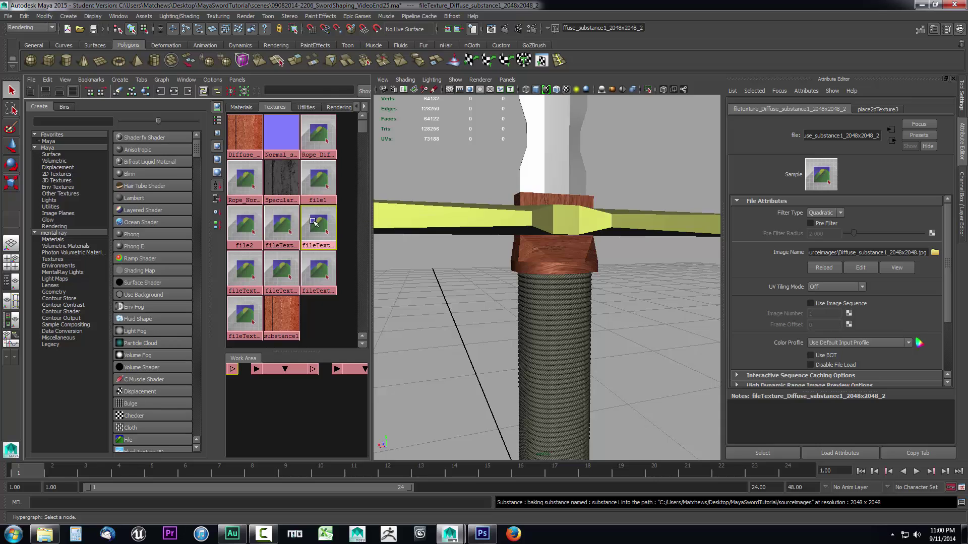
{"action": "left_click", "coordinate": [282, 223]}
Delete the duplicate baked Diffuse, Normal and Specular file texture nodes.
{"action": "key", "text": "Delete"}
{"action": "left_click", "coordinate": [318, 224]}
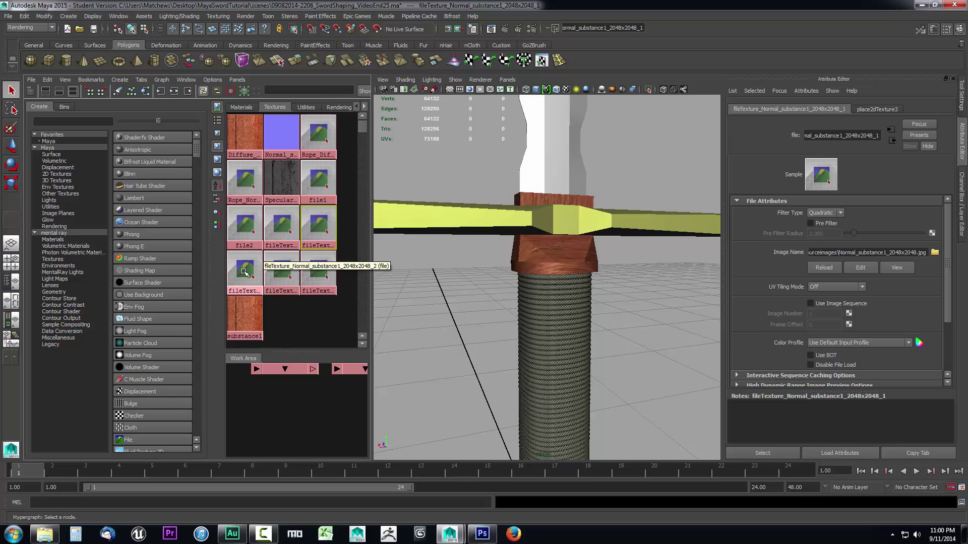
{"action": "left_click", "coordinate": [244, 272]}
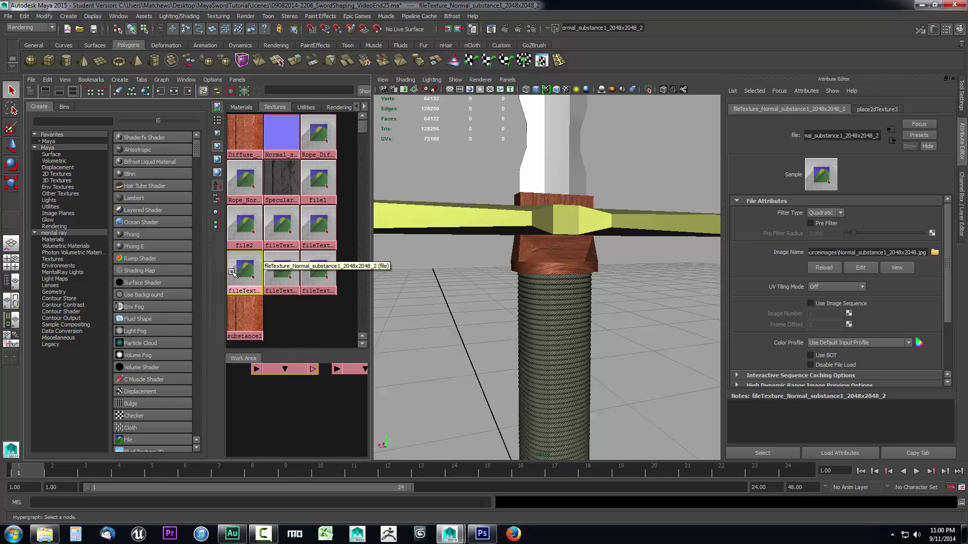
{"action": "key", "text": "Delete"}
{"action": "left_click", "coordinate": [281, 275]}
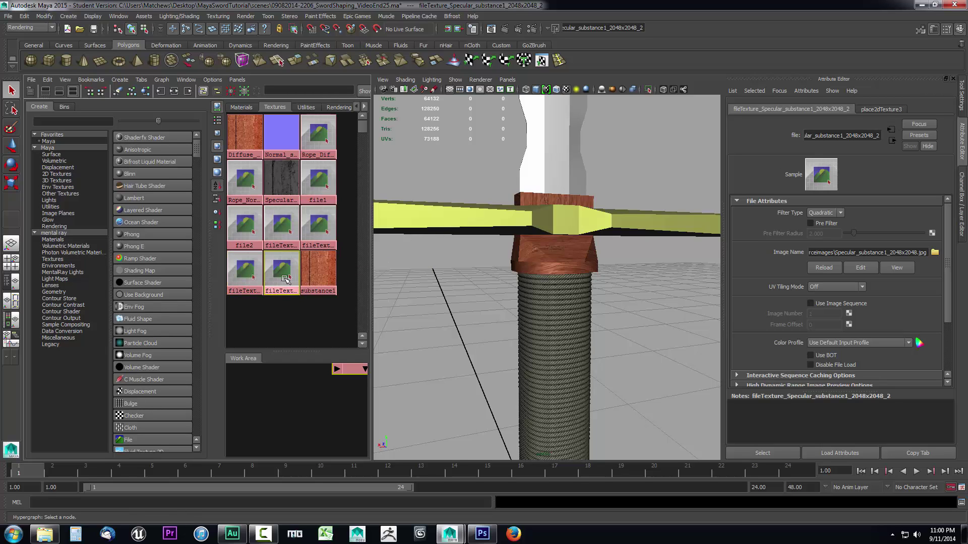
{"action": "key", "text": "Delete"}
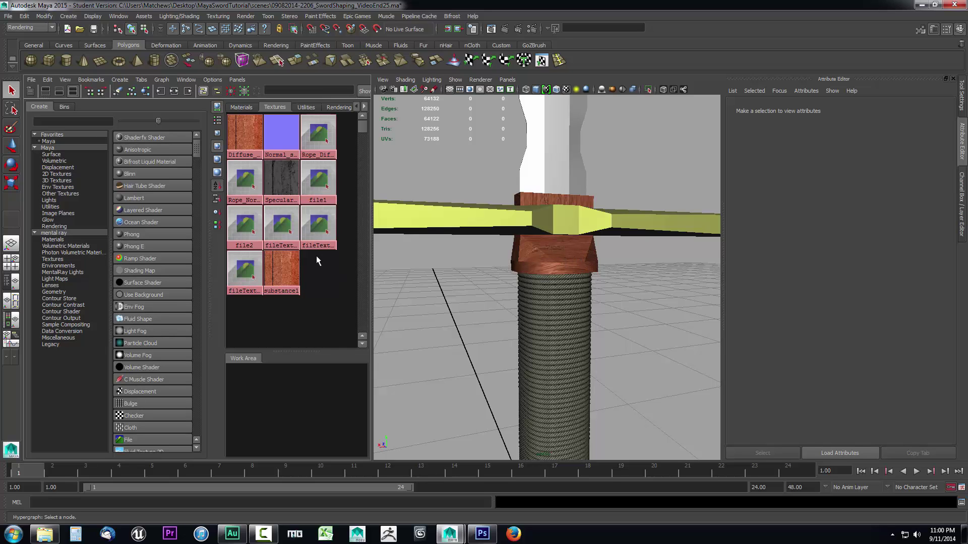
Check the remaining Diffuse and Normal substance textures and show the Normal texture's settings.
{"action": "left_click", "coordinate": [316, 226]}
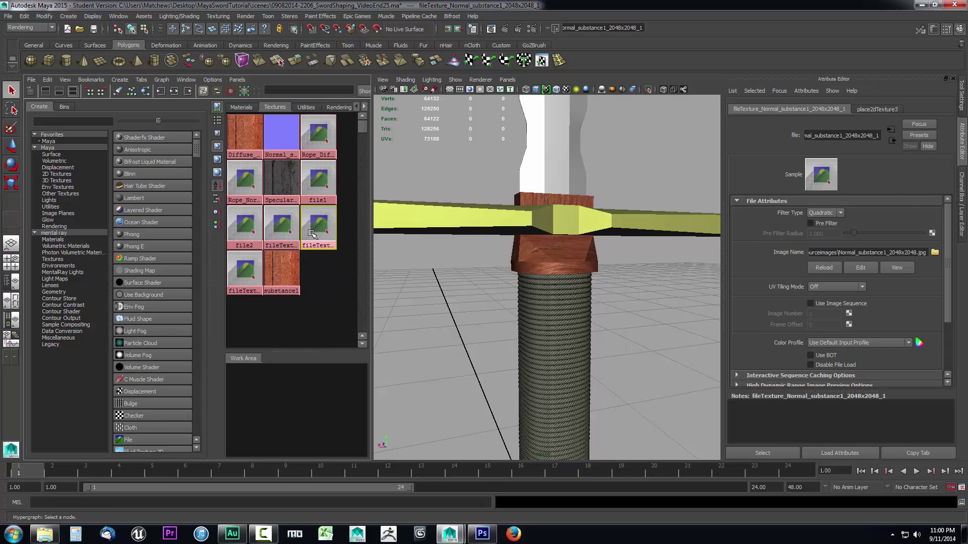
{"action": "left_click", "coordinate": [281, 226]}
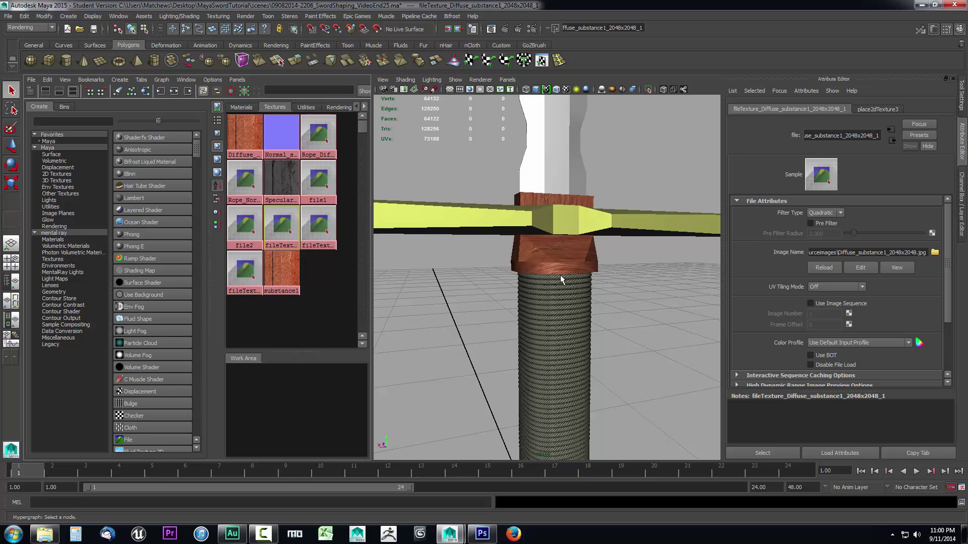
{"action": "left_click", "coordinate": [560, 256]}
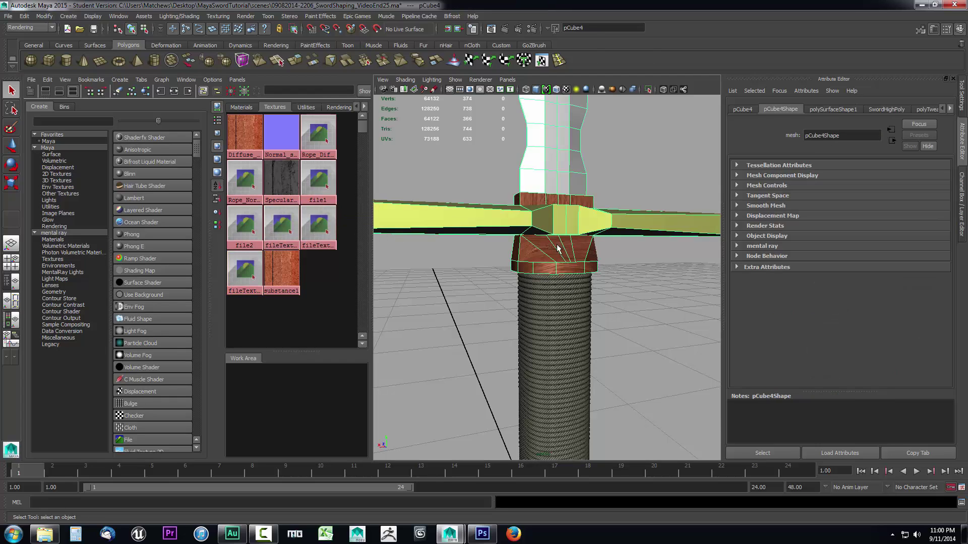
{"action": "left_click", "coordinate": [441, 292]}
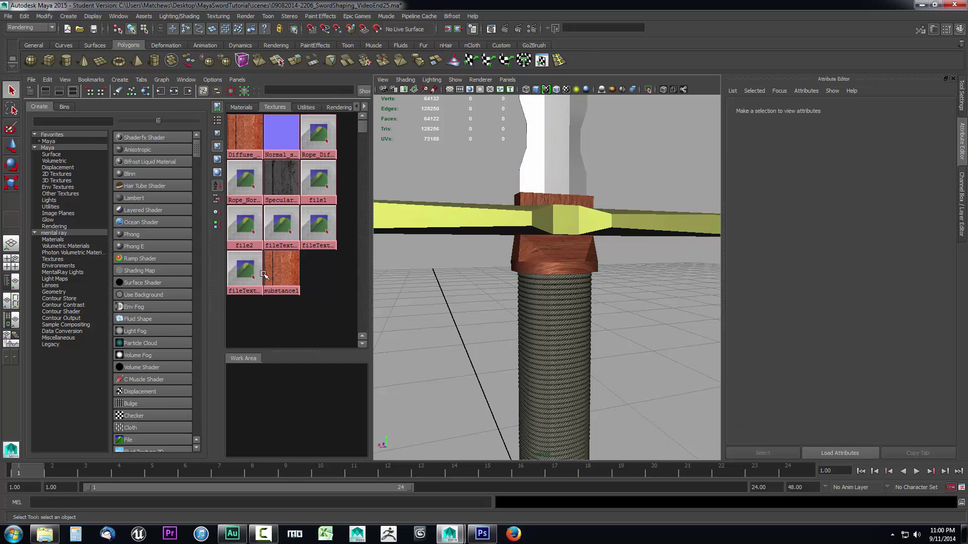
{"action": "left_click", "coordinate": [270, 236]}
{"action": "left_click", "coordinate": [313, 226]}
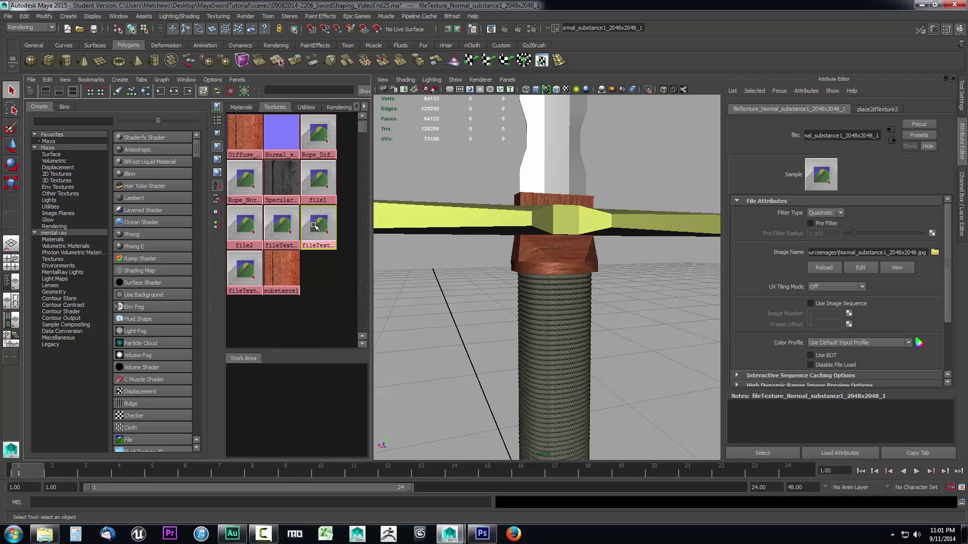
Reload the baked diffuse substance texture from disk.
{"action": "left_click", "coordinate": [289, 227]}
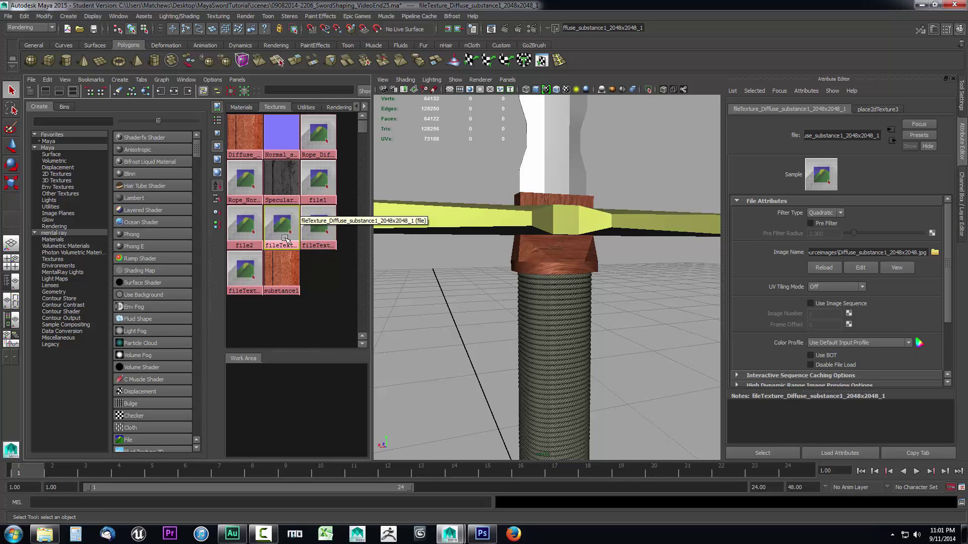
{"action": "left_click", "coordinate": [319, 225]}
{"action": "left_click", "coordinate": [283, 230]}
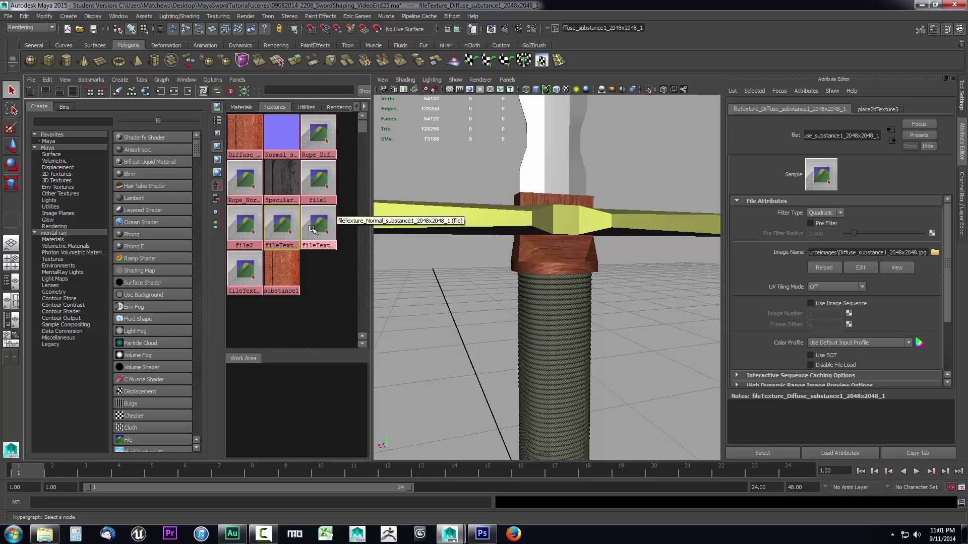
{"action": "left_click", "coordinate": [245, 267]}
{"action": "left_click", "coordinate": [282, 227]}
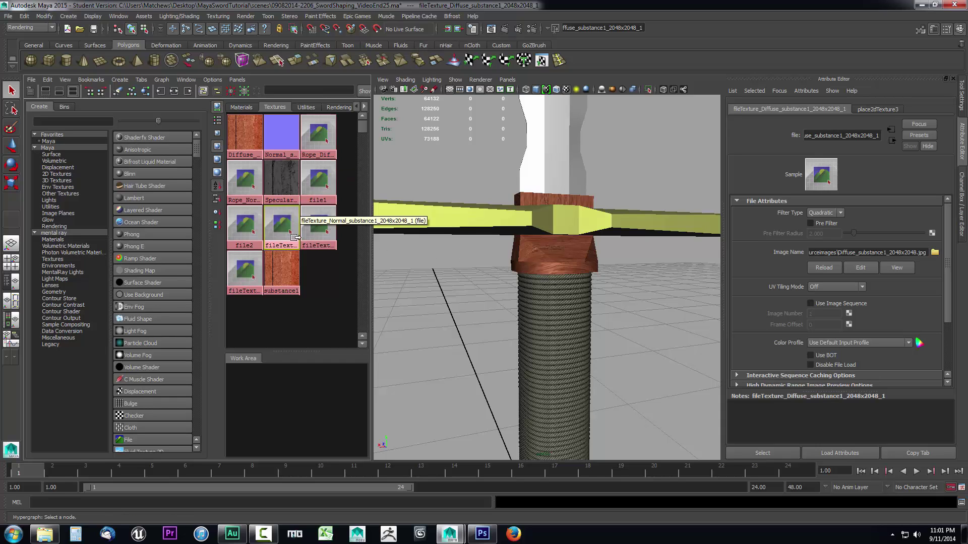
{"action": "left_click", "coordinate": [281, 227]}
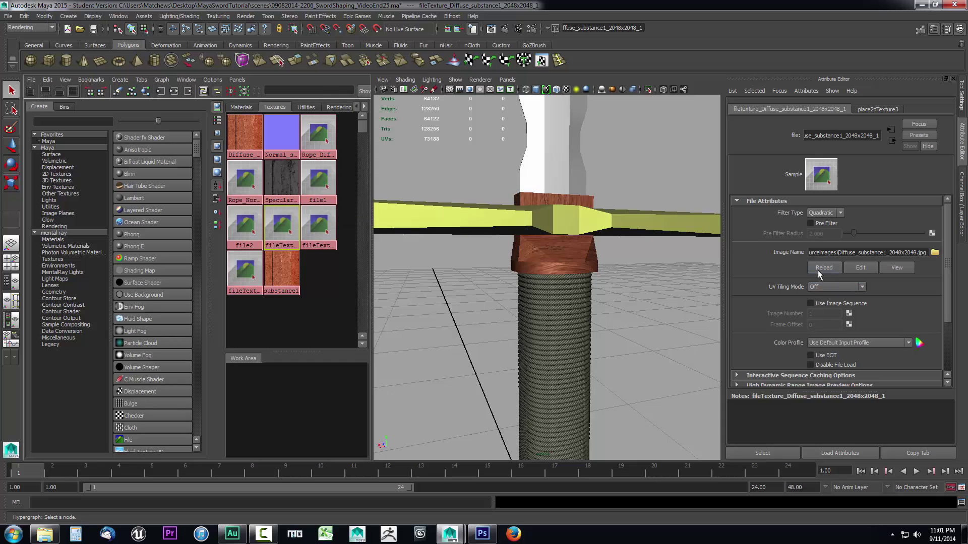
Reload the normal and specular substance textures, then test-render the current frame.
{"action": "left_click", "coordinate": [318, 227]}
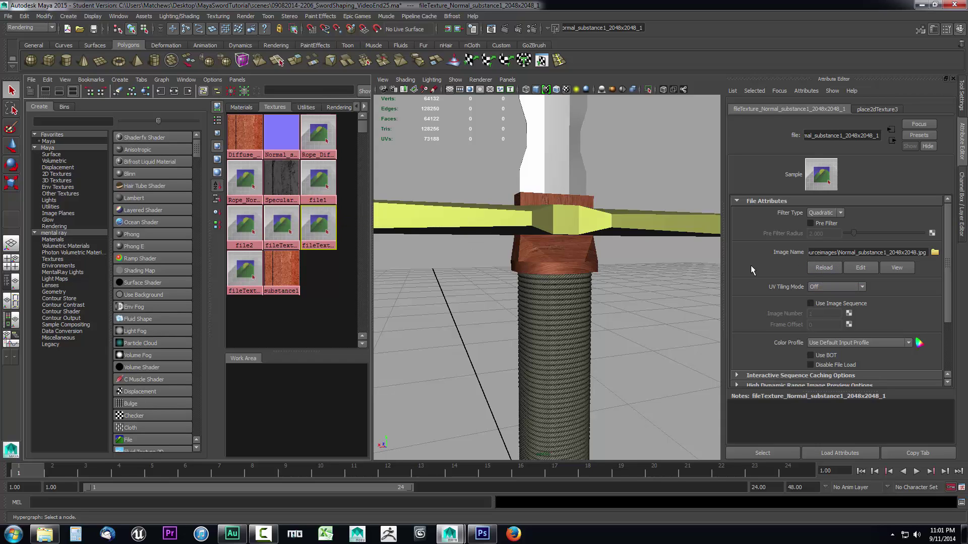
{"action": "left_click", "coordinate": [245, 275]}
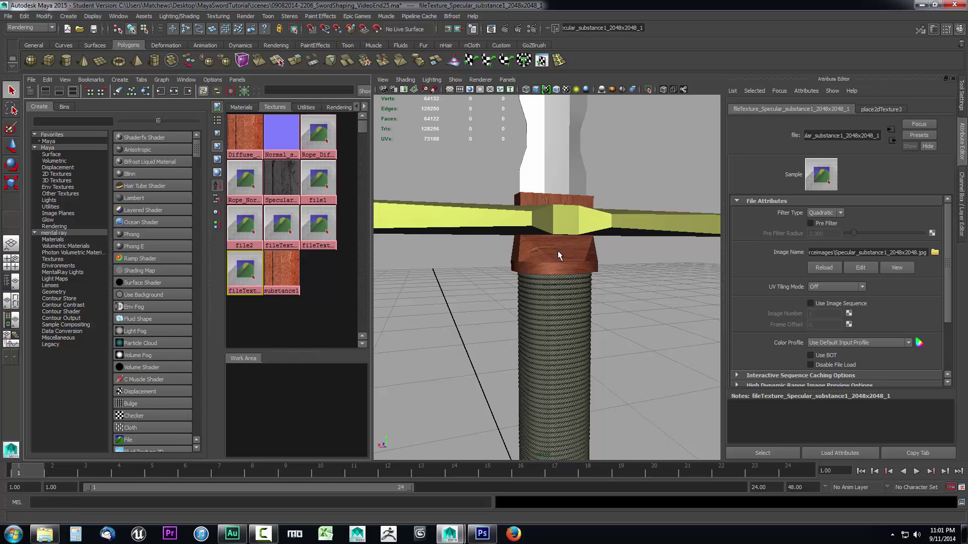
{"action": "left_click", "coordinate": [507, 26]}
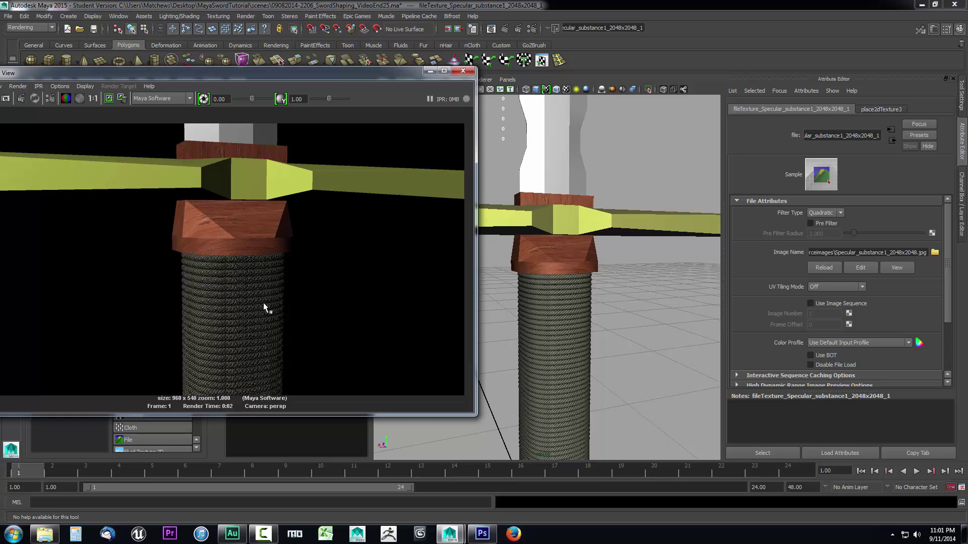
{"action": "left_click", "coordinate": [463, 70]}
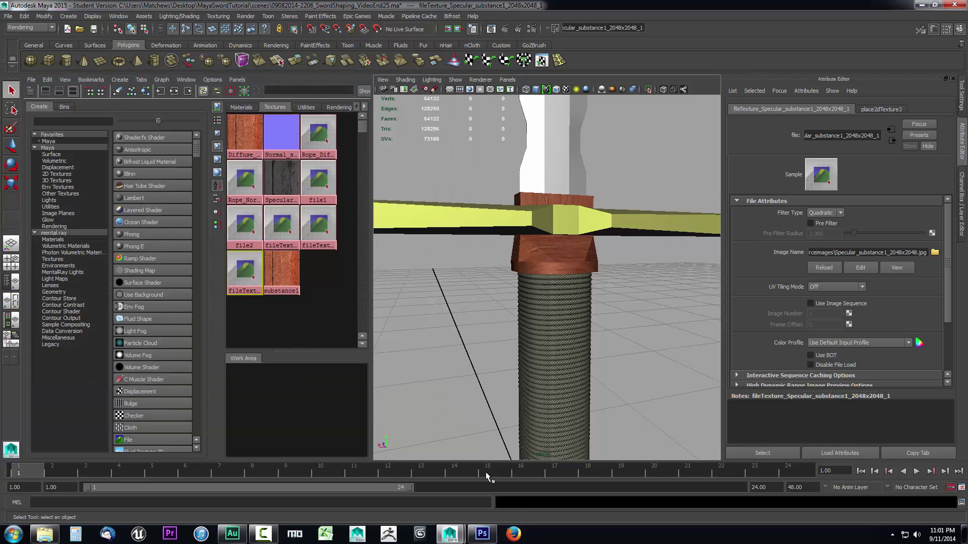
In Photoshop, add Layer 1 and place a Background copy at the top of the stack.
{"action": "left_click", "coordinate": [485, 534]}
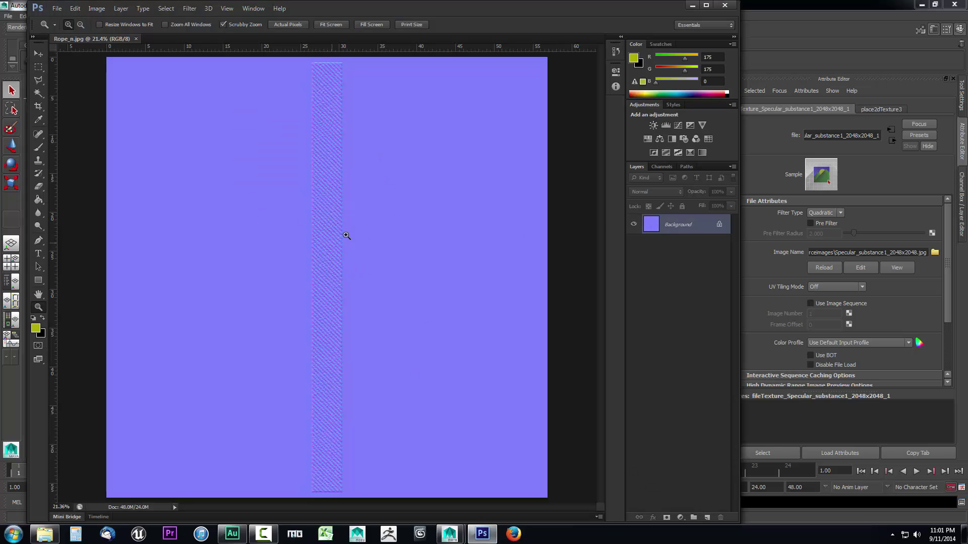
{"action": "left_click", "coordinate": [707, 517]}
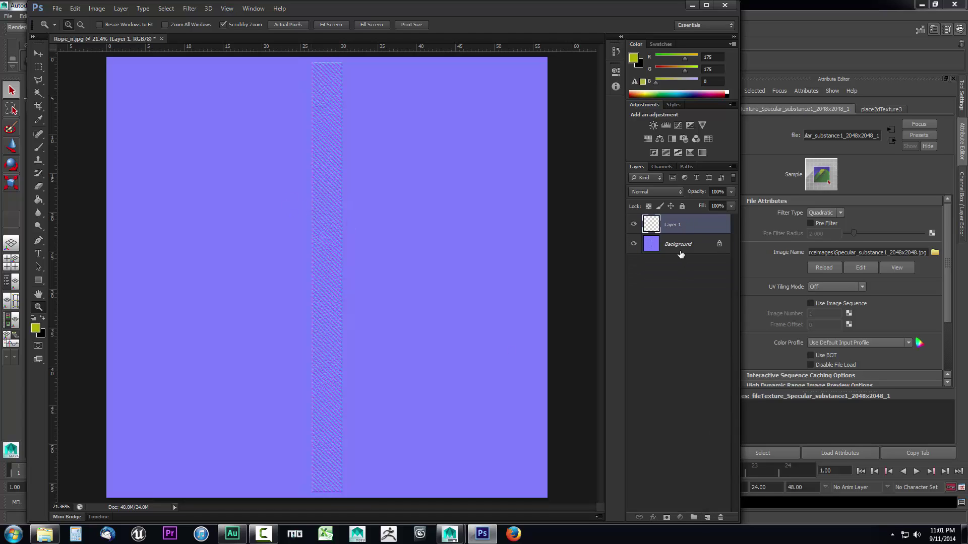
{"action": "left_click", "coordinate": [673, 246]}
{"action": "right_click", "coordinate": [673, 246]}
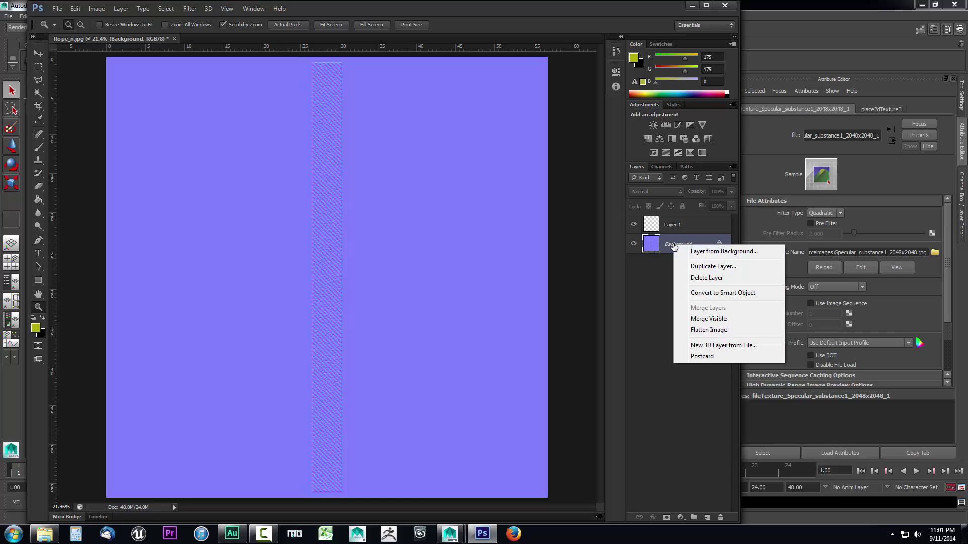
{"action": "left_click", "coordinate": [703, 266]}
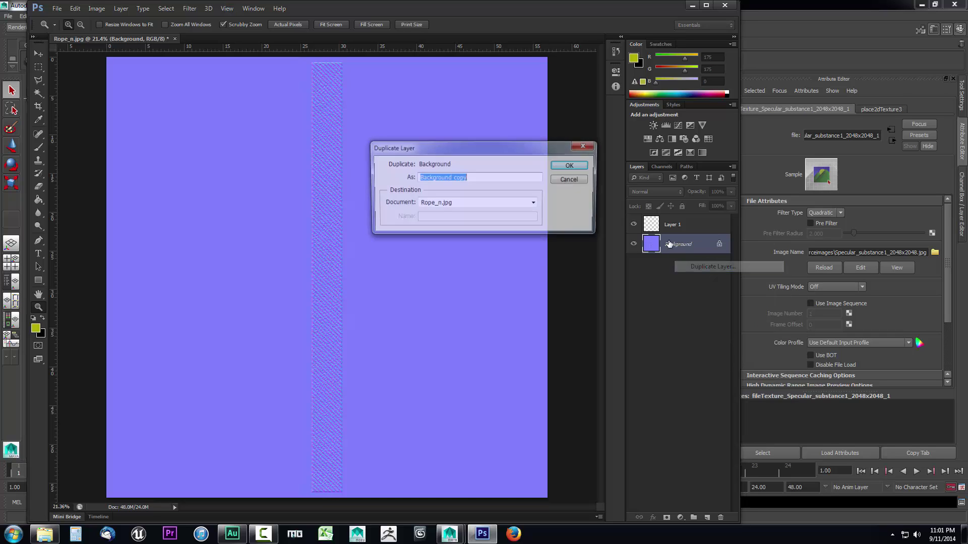
{"action": "left_click", "coordinate": [571, 165]}
{"action": "left_click_drag", "start_coordinate": [676, 247], "coordinate": [675, 222]}
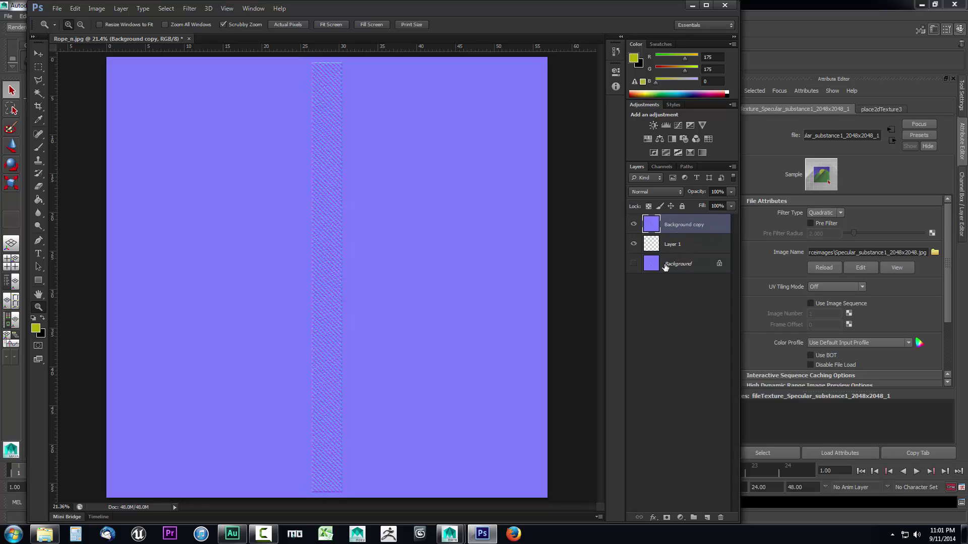
{"action": "left_click", "coordinate": [677, 249]}
{"action": "left_click", "coordinate": [677, 227]}
Sample the purple 8180ff from the canvas and fill Layer 1 with it.
{"action": "left_click", "coordinate": [36, 328]}
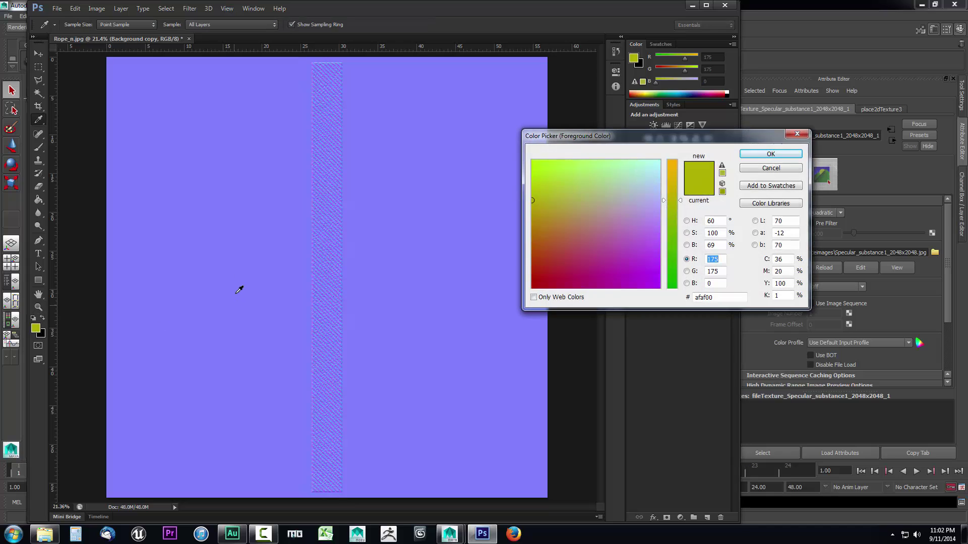
{"action": "left_click", "coordinate": [240, 261]}
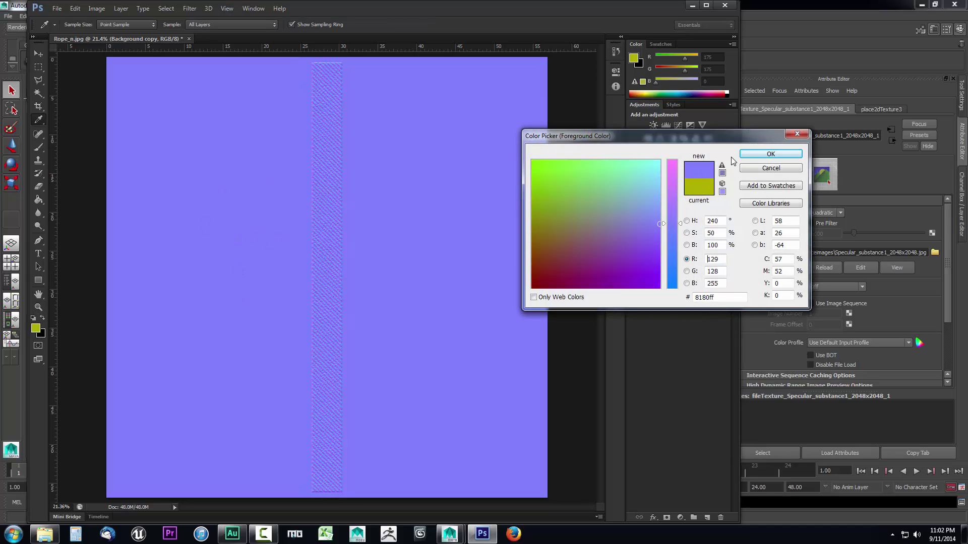
{"action": "left_click", "coordinate": [770, 153]}
{"action": "key", "text": "z"}
{"action": "left_click", "coordinate": [684, 246]}
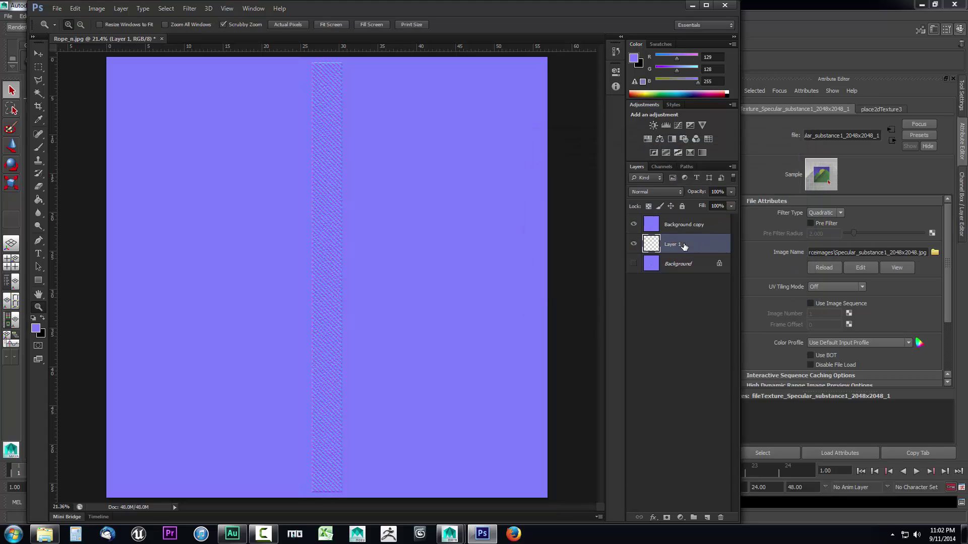
{"action": "left_click", "coordinate": [38, 200]}
{"action": "left_click", "coordinate": [309, 251]}
Set the Background copy layer's opacity to 31%.
{"action": "left_click", "coordinate": [687, 229]}
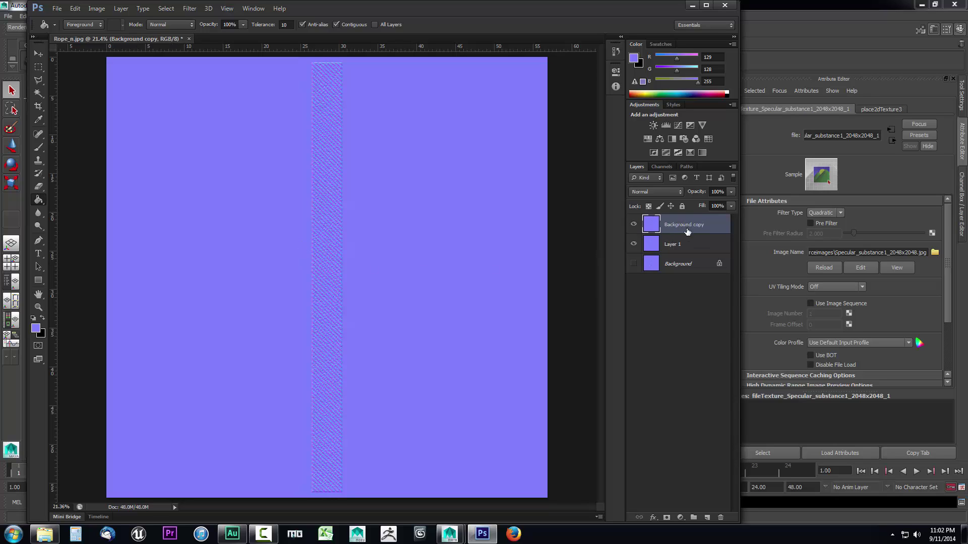
{"action": "left_click", "coordinate": [731, 192]}
{"action": "left_click_drag", "start_coordinate": [715, 206], "coordinate": [708, 207]}
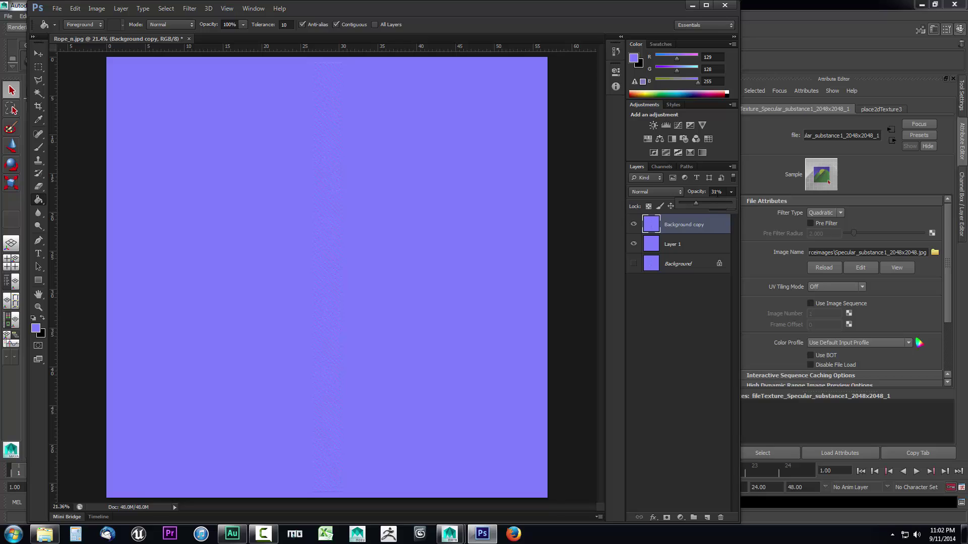
{"action": "left_click", "coordinate": [586, 348]}
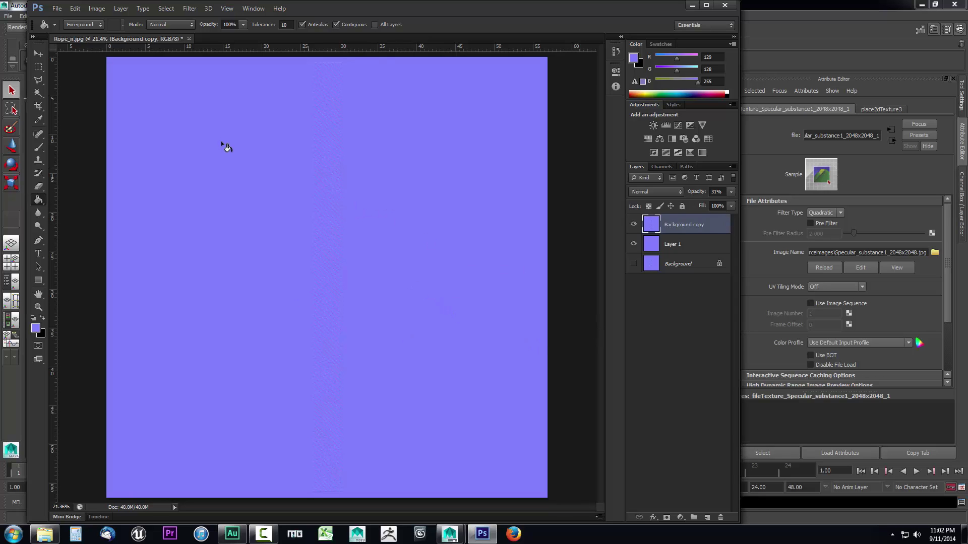
Save the image as a quality 12 JPEG overwriting Rope_n.jpg, then return to Maya.
{"action": "left_click", "coordinate": [57, 10]}
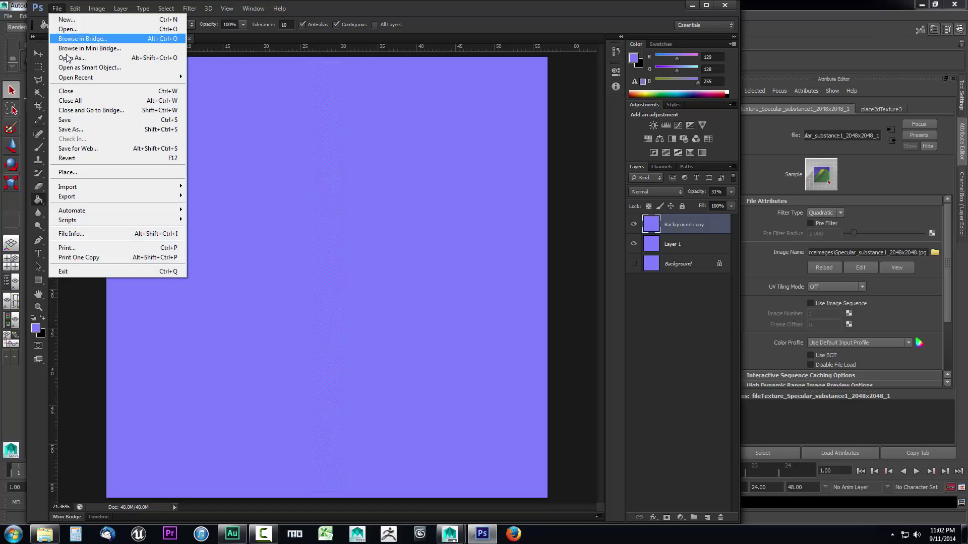
{"action": "left_click", "coordinate": [76, 133]}
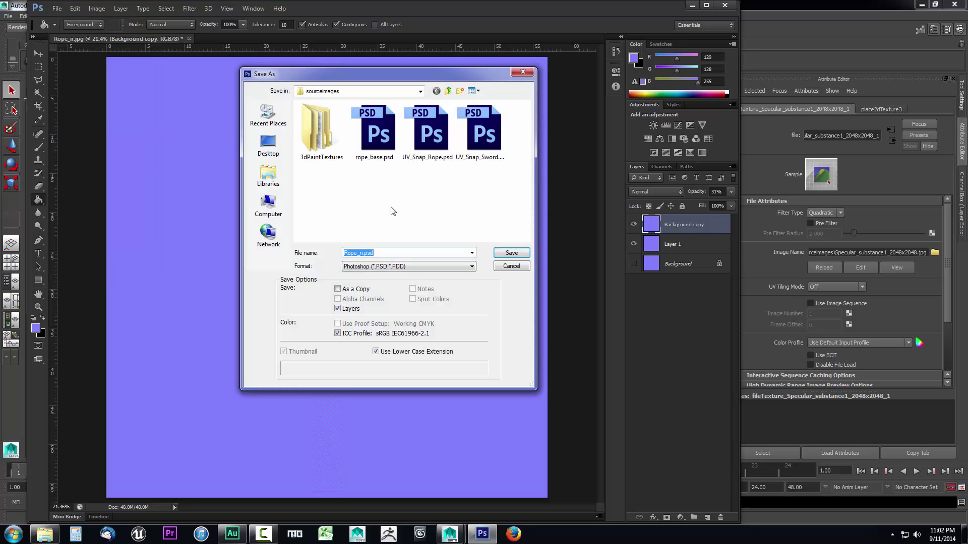
{"action": "left_click", "coordinate": [397, 266]}
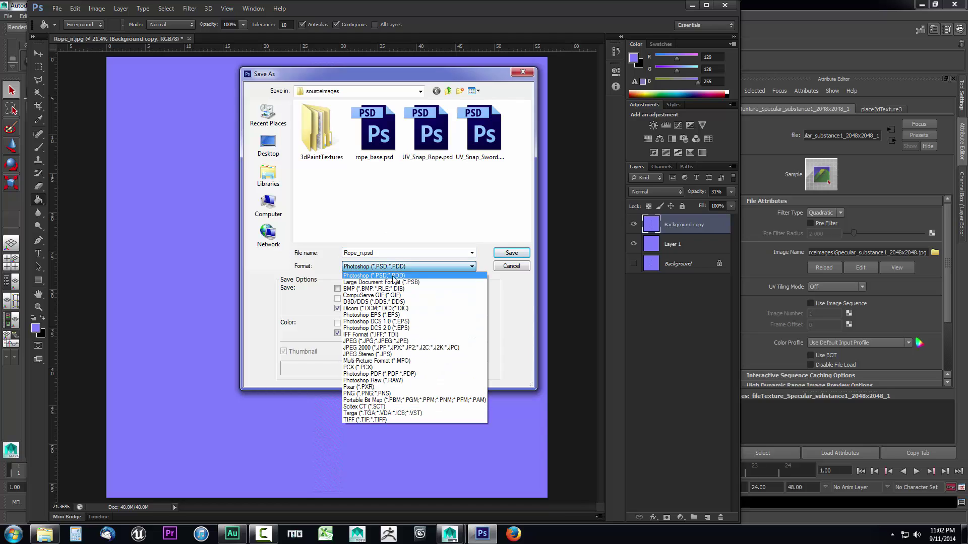
{"action": "left_click", "coordinate": [385, 341]}
{"action": "left_click", "coordinate": [364, 212]}
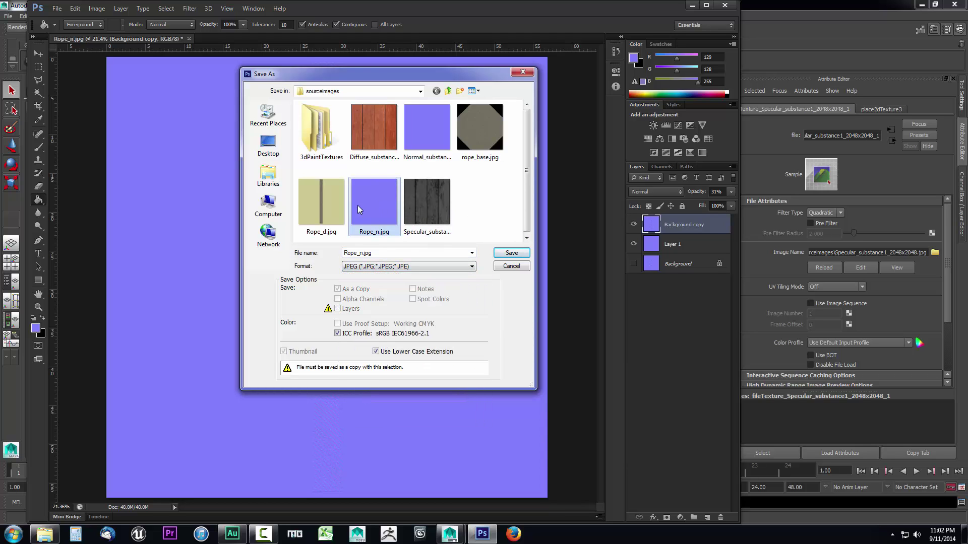
{"action": "left_click", "coordinate": [510, 252]}
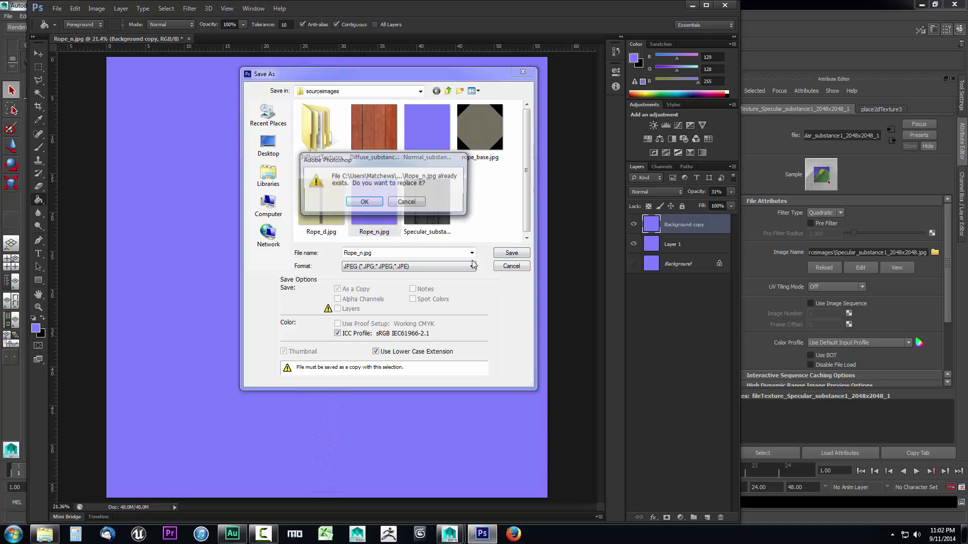
{"action": "left_click", "coordinate": [370, 203]}
{"action": "left_click", "coordinate": [543, 145]}
{"action": "left_click", "coordinate": [693, 5]}
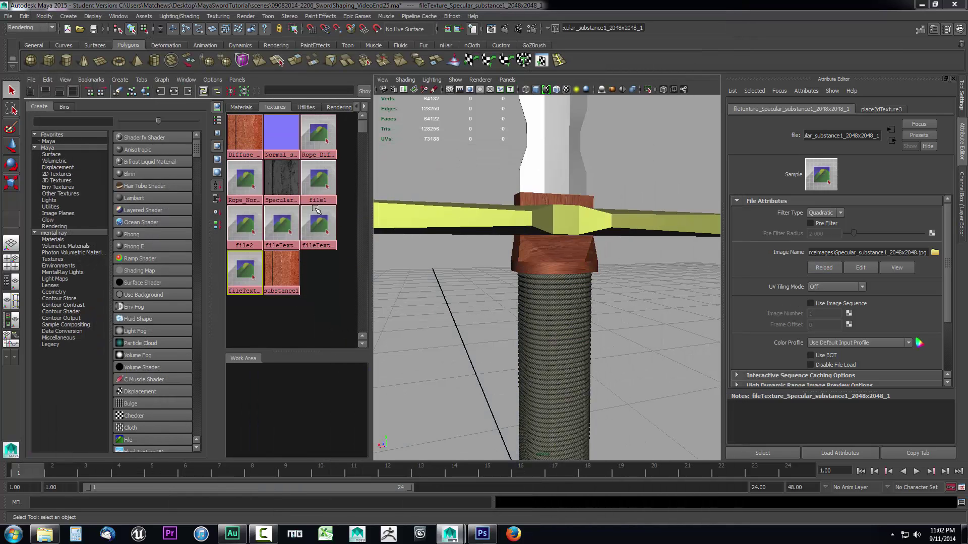
Reload the Rope_Normal file texture and render the current frame.
{"action": "left_click", "coordinate": [252, 190]}
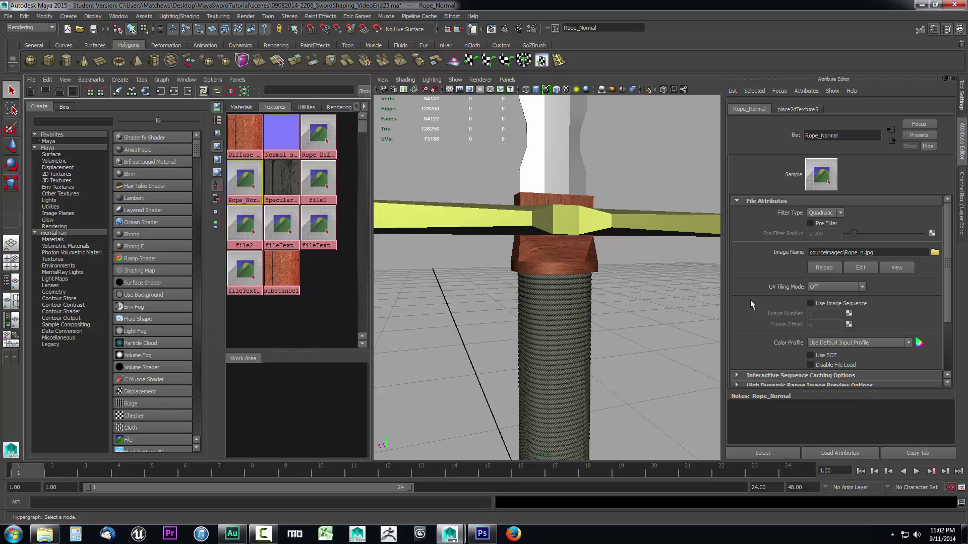
{"action": "left_click", "coordinate": [822, 268]}
{"action": "left_click", "coordinate": [504, 29]}
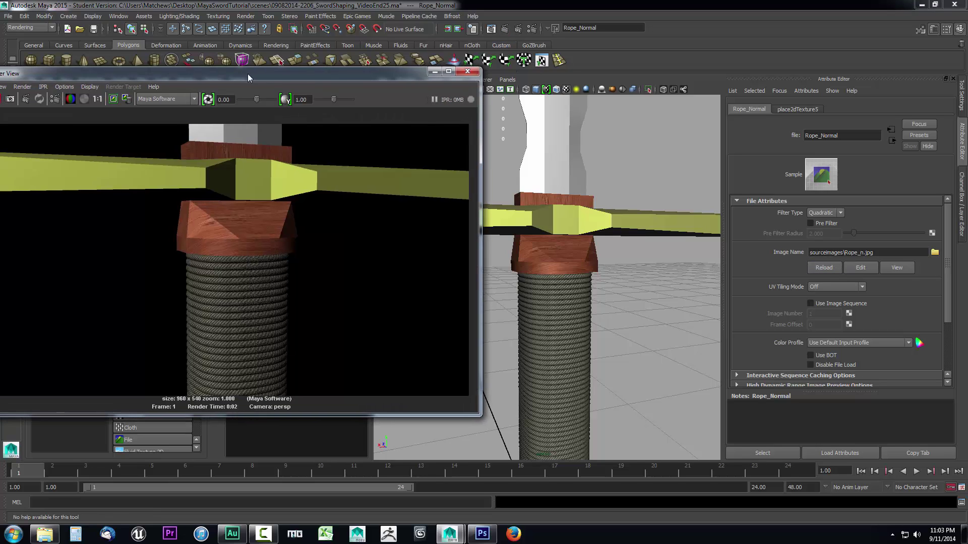